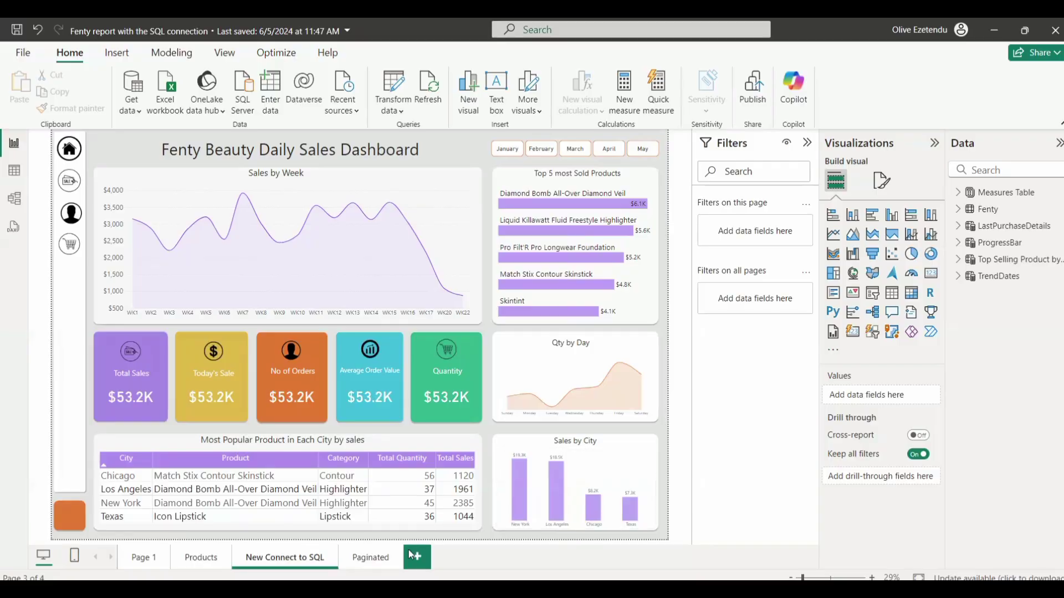
- Add a new report page and start a calculated table named DateTable
left_click(418, 559)
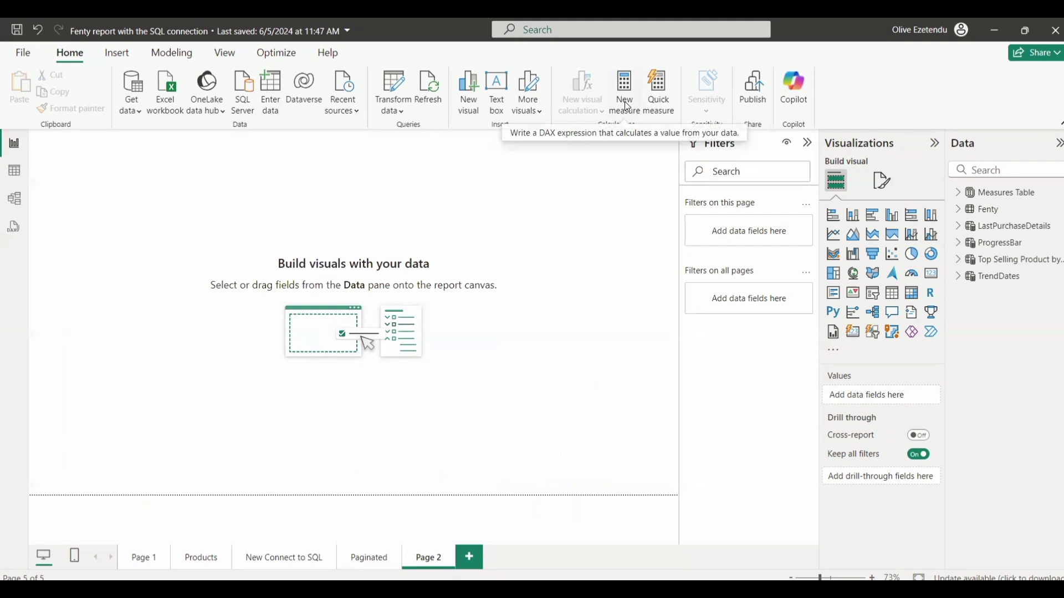
left_click(171, 56)
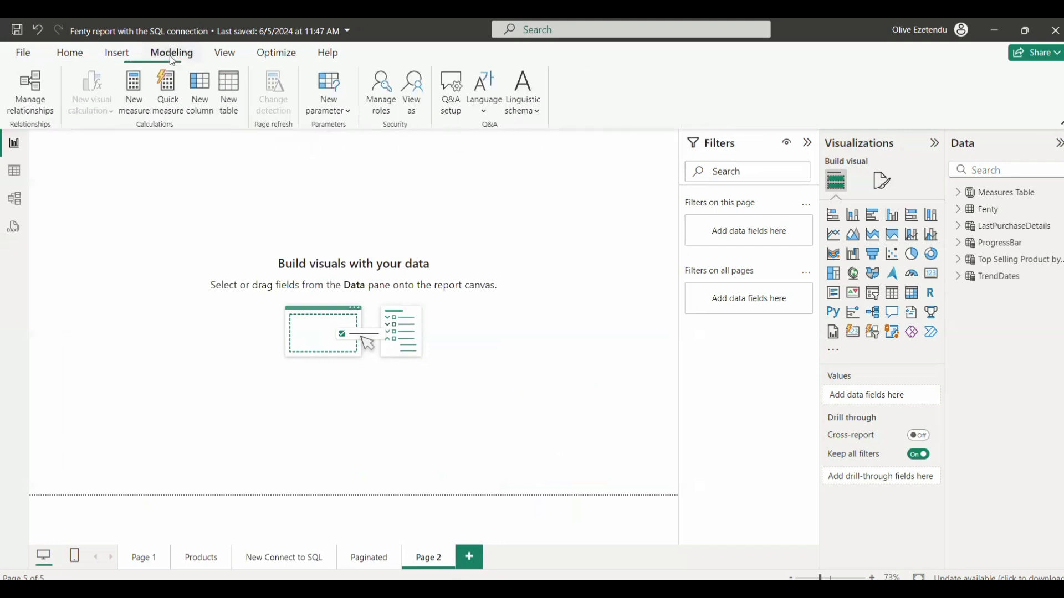
left_click(229, 91)
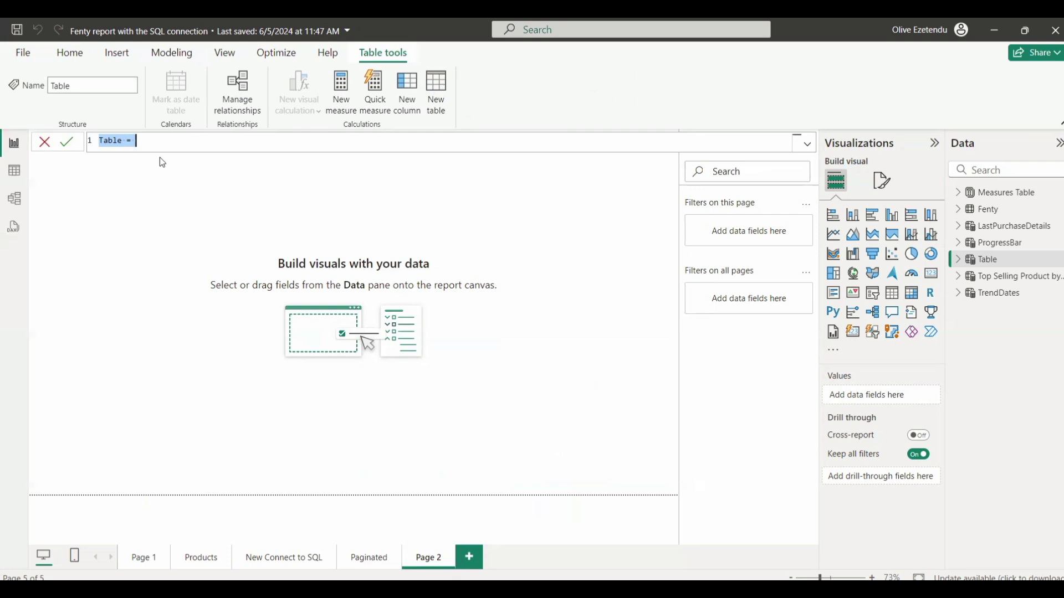
type("DateR")
key("BackSpace")
type("Table =")
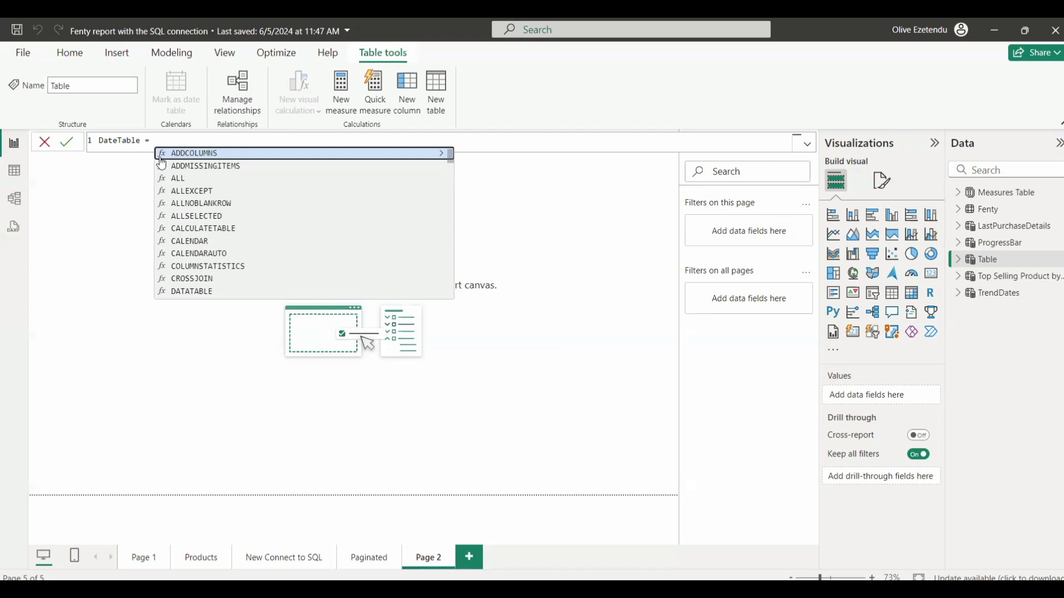
- Begin the DateTable formula with the ADDCOLUMNS function on its own line, leaving a new line for its arguments
key("shift+Return")
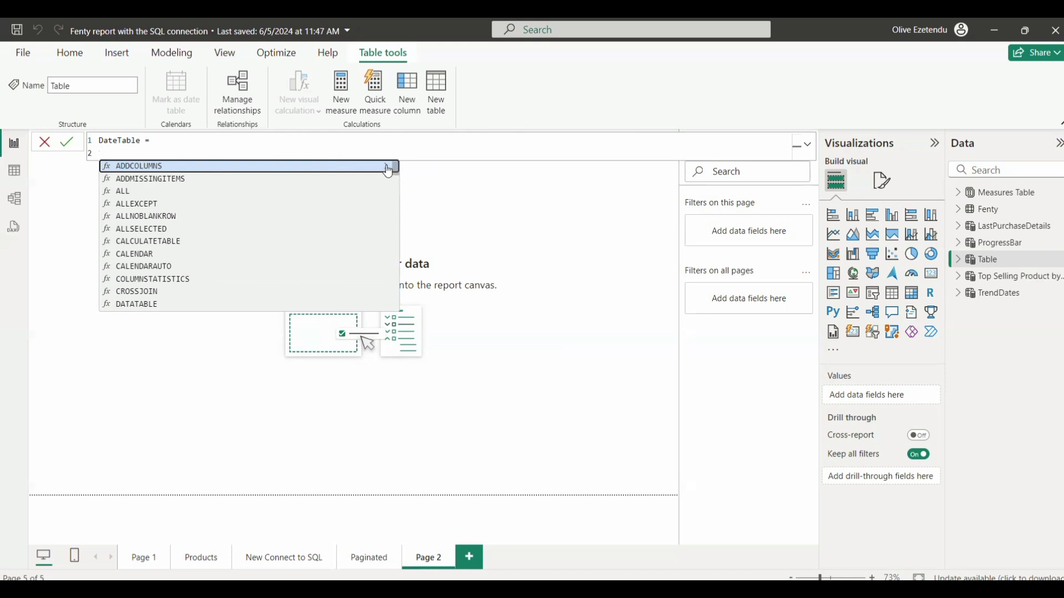
mouse_move(388, 171)
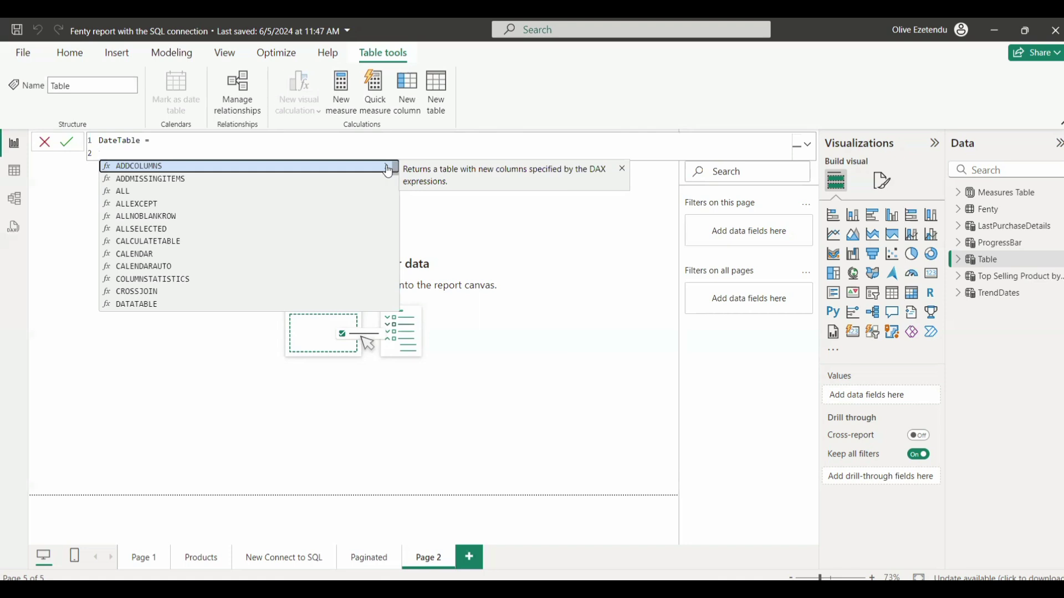
left_click(389, 166)
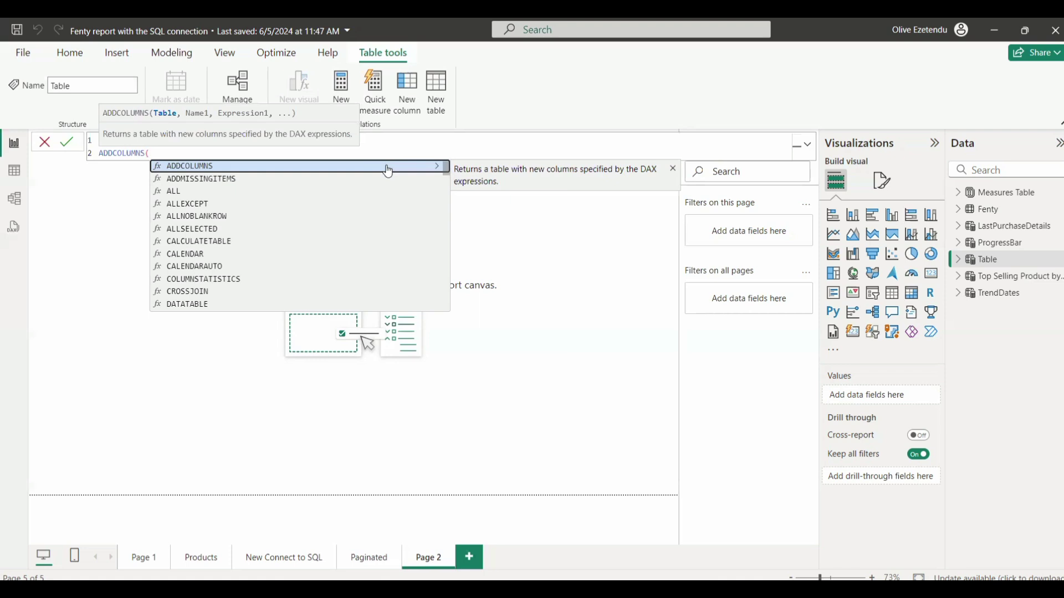
key("shift+Return")
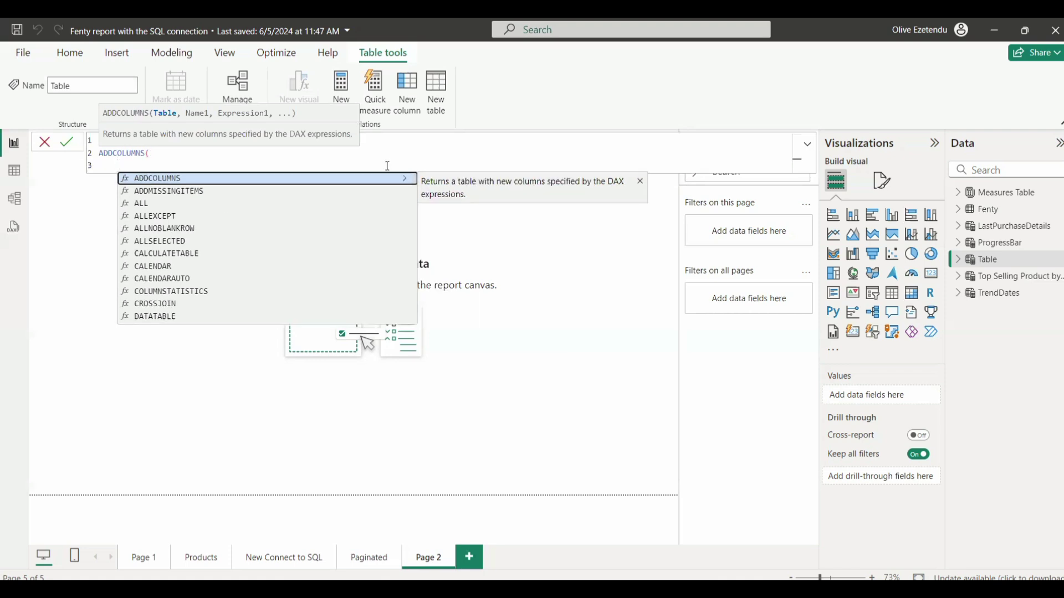
- Enter CALENDAR as the ADDCOLUMNS table argument, with DATE(2025,1,1) as its start date
type("CALEN")
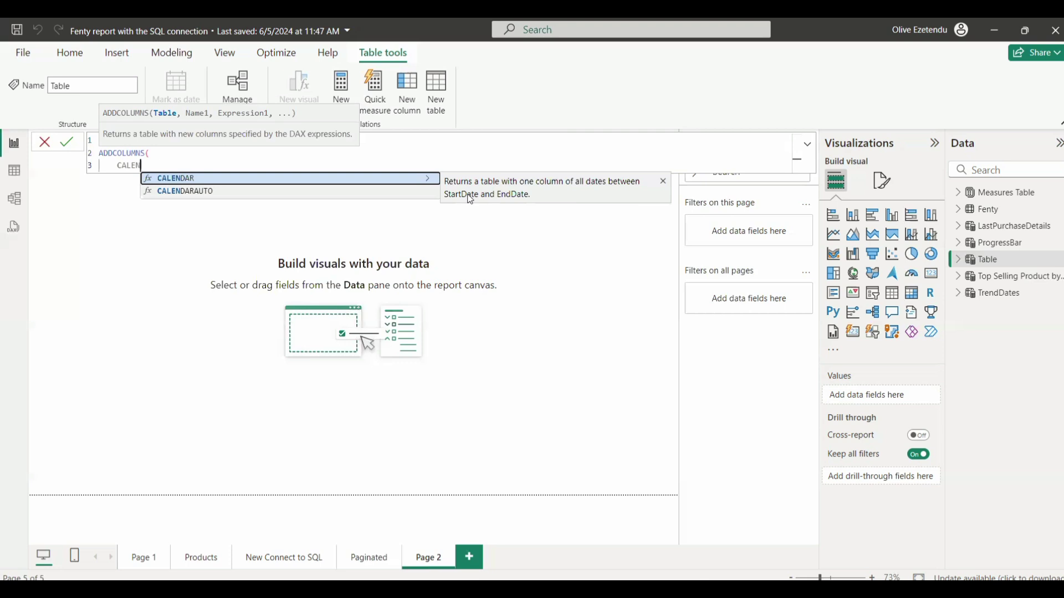
key("Tab")
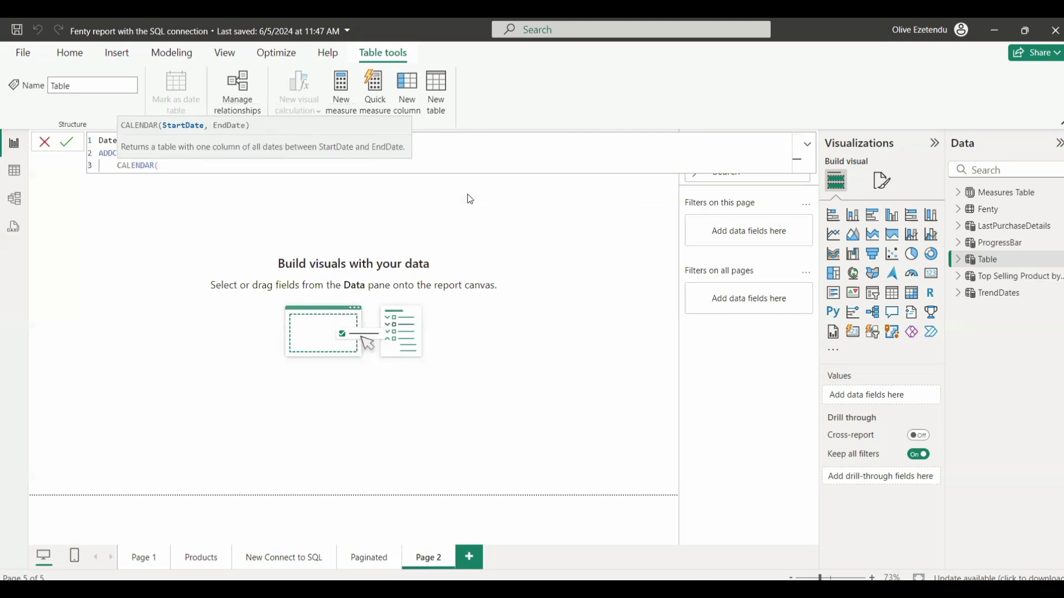
type("D")
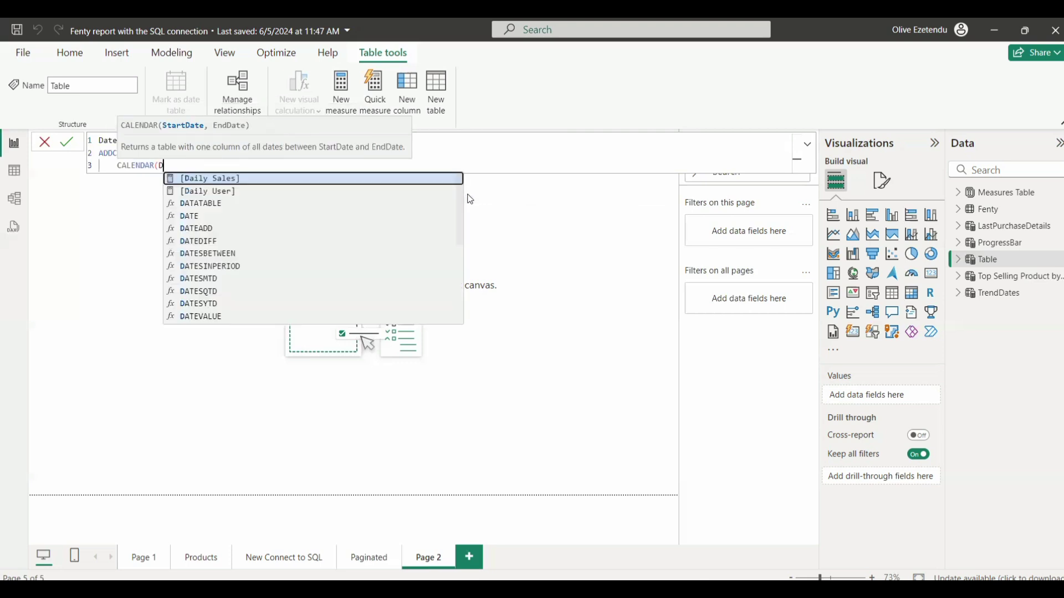
type("A")
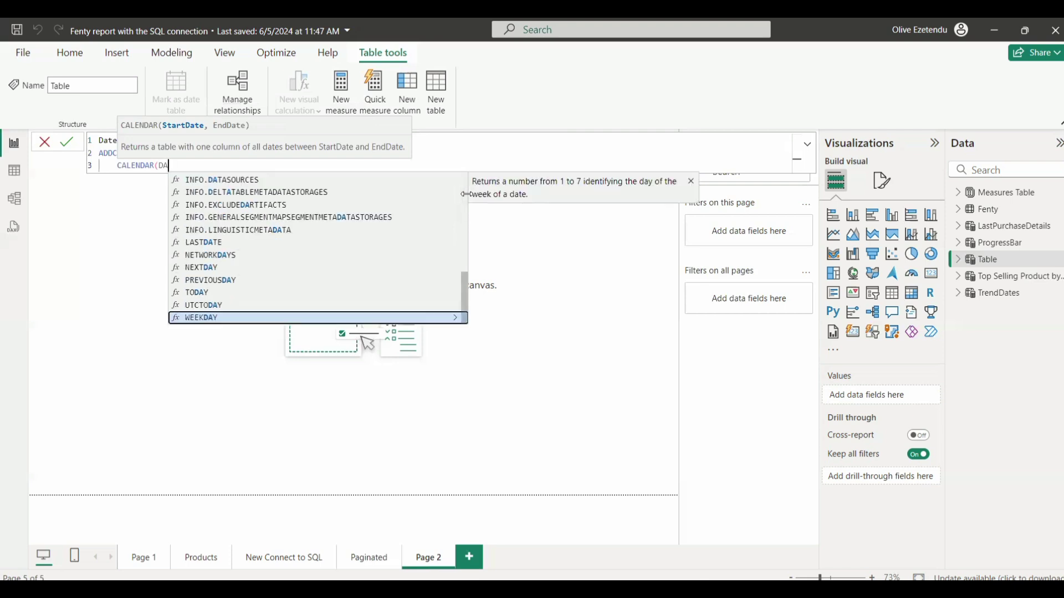
key("Up")
key("Down")
key("Down")
key("Down")
key("Down")
key("Down")
key("Down")
key("Down")
key("Down")
key("Down")
key("Down")
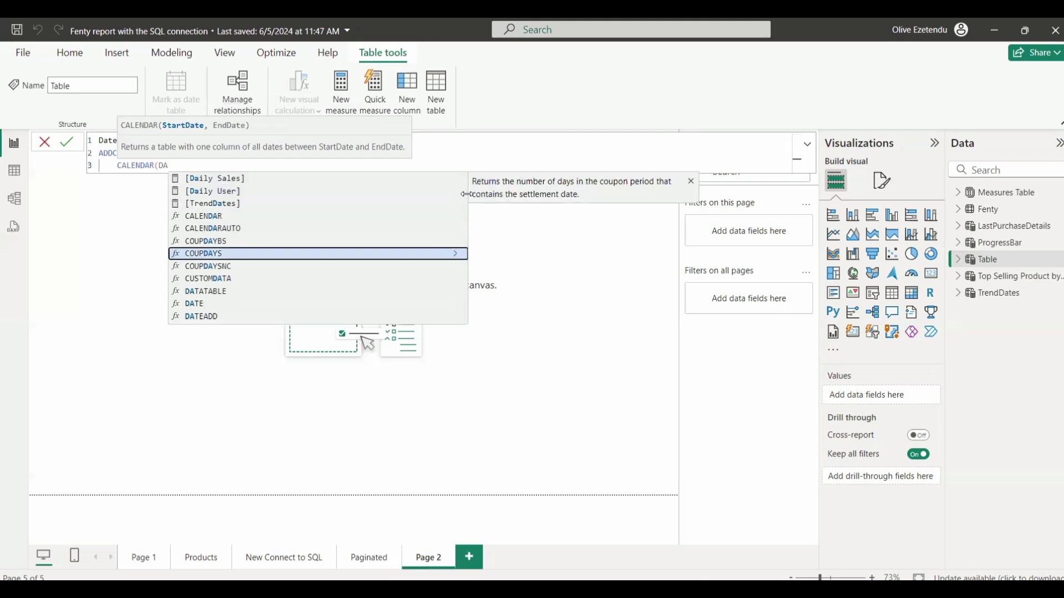
key("Down")
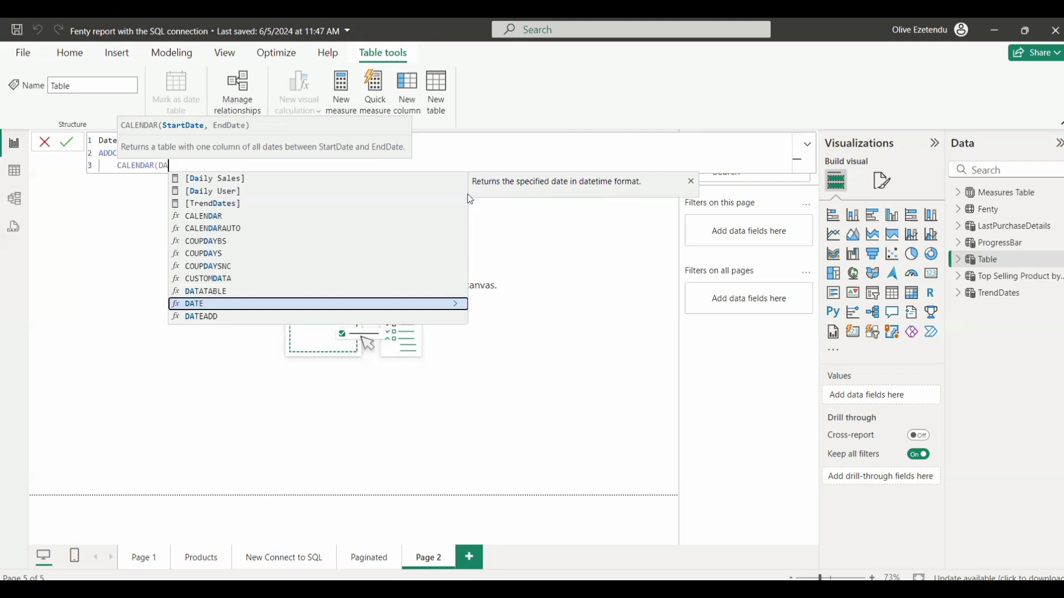
key("Tab")
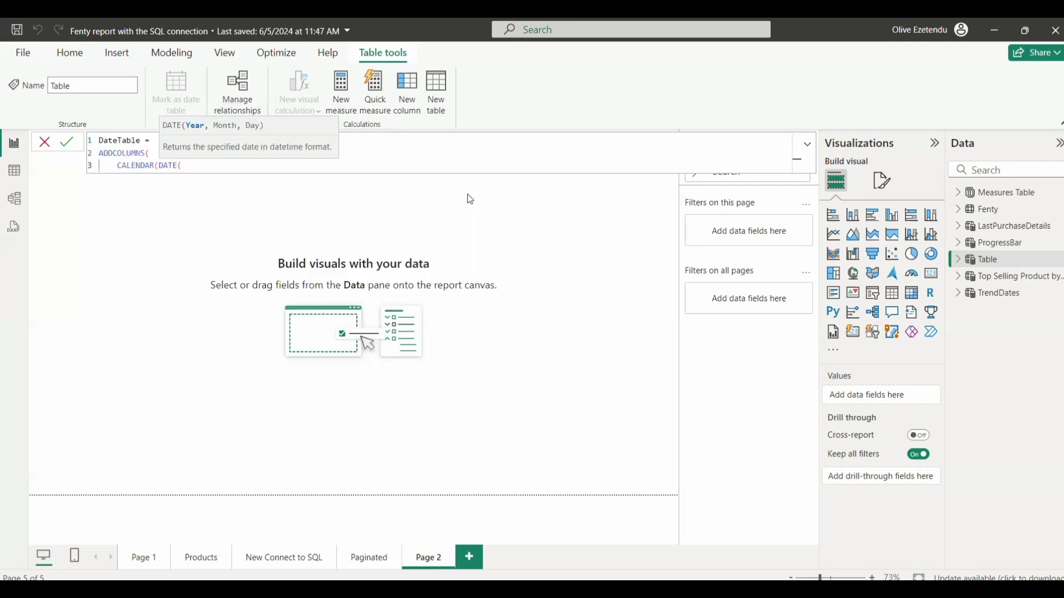
type("2025,1,1)")
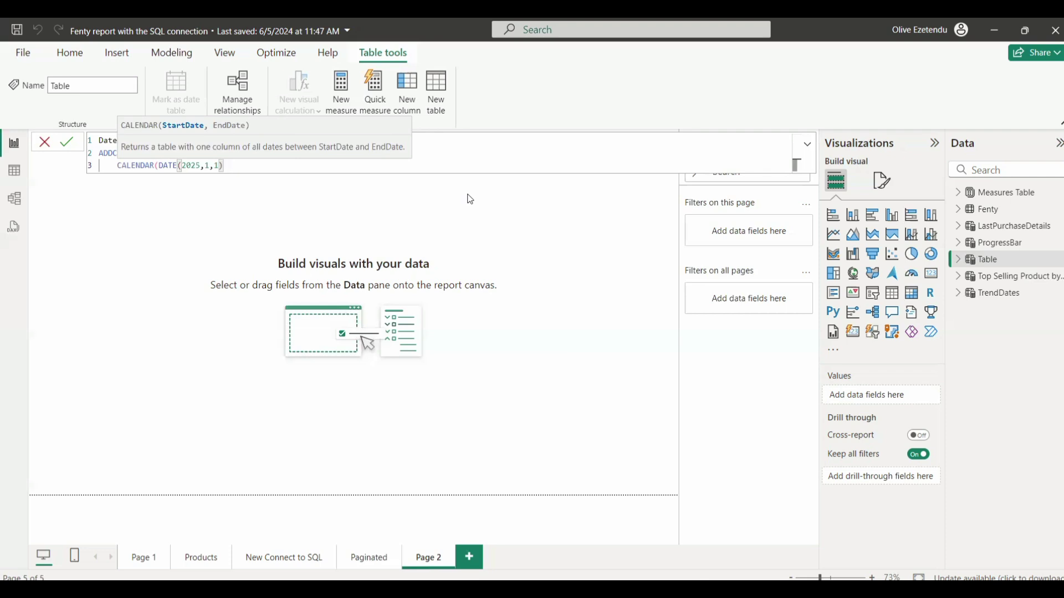
- Complete the CALENDAR function with DATE(2026,12,31) as its end date and continue the formula on a new line
type(", DATE")
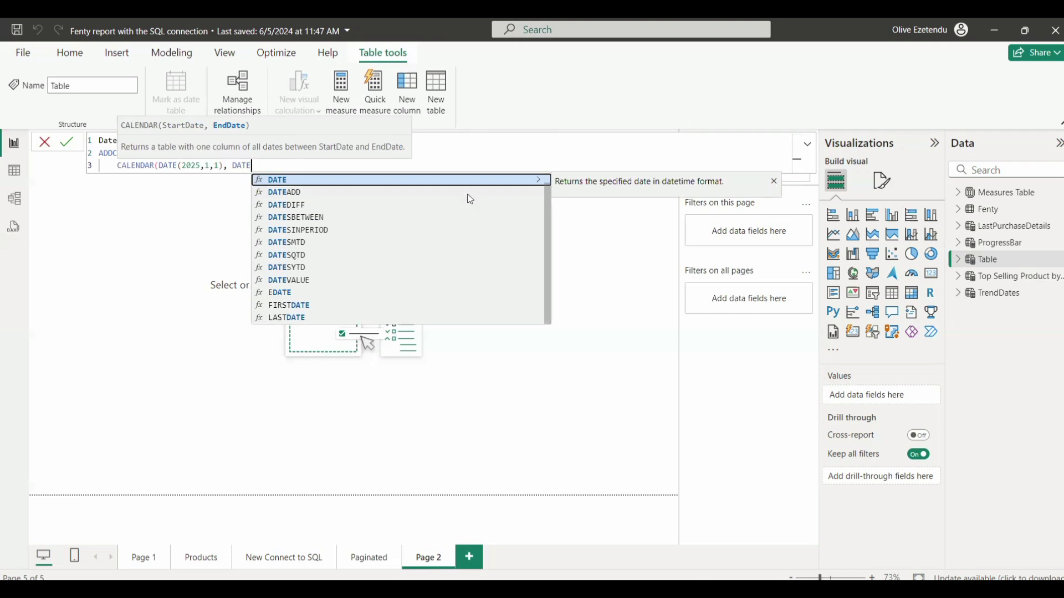
type("(")
type("2026,")
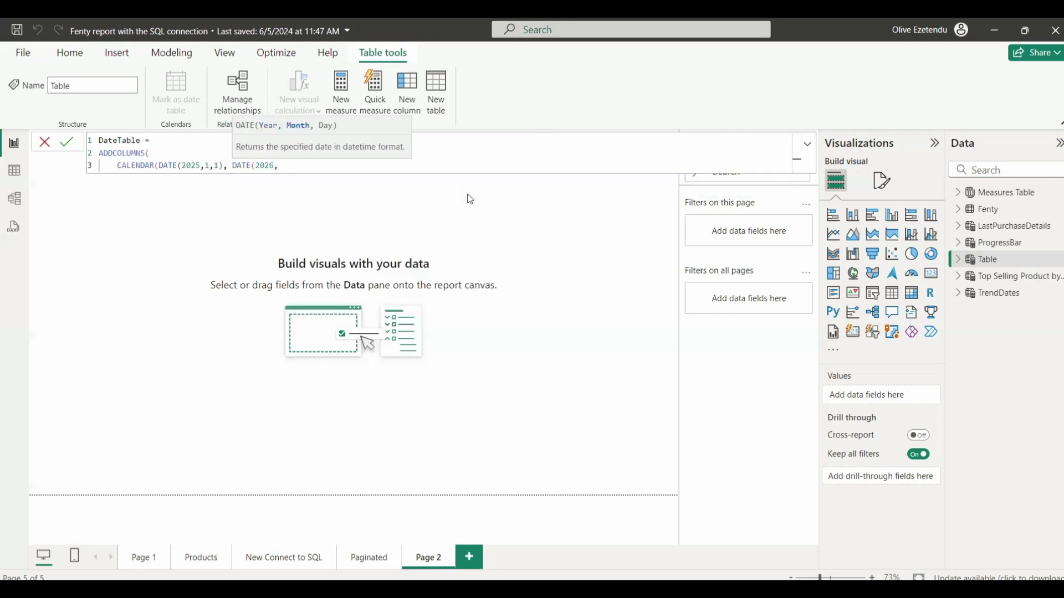
type("12,31)")
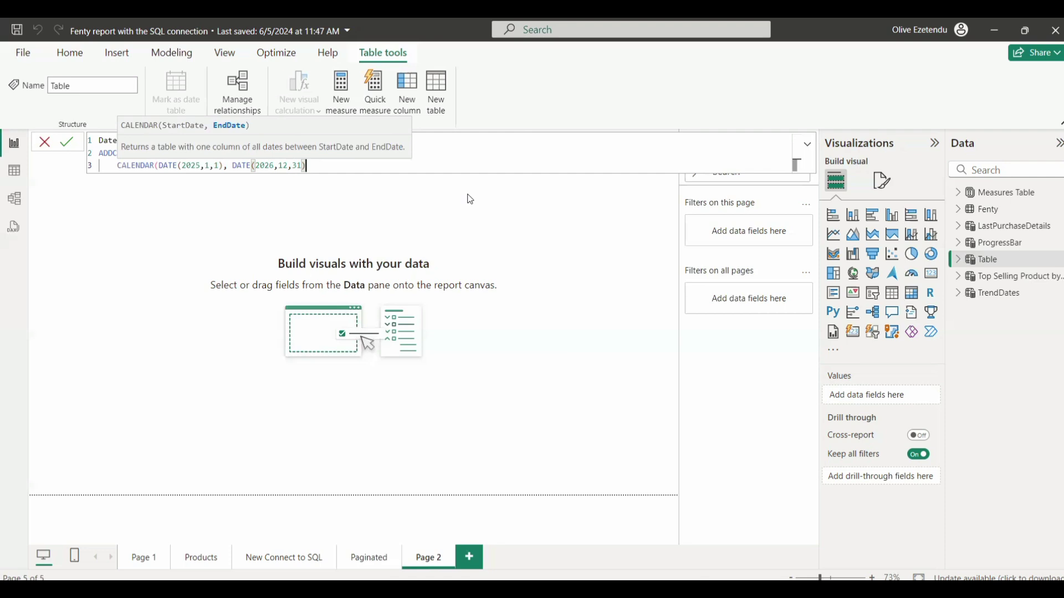
type(")")
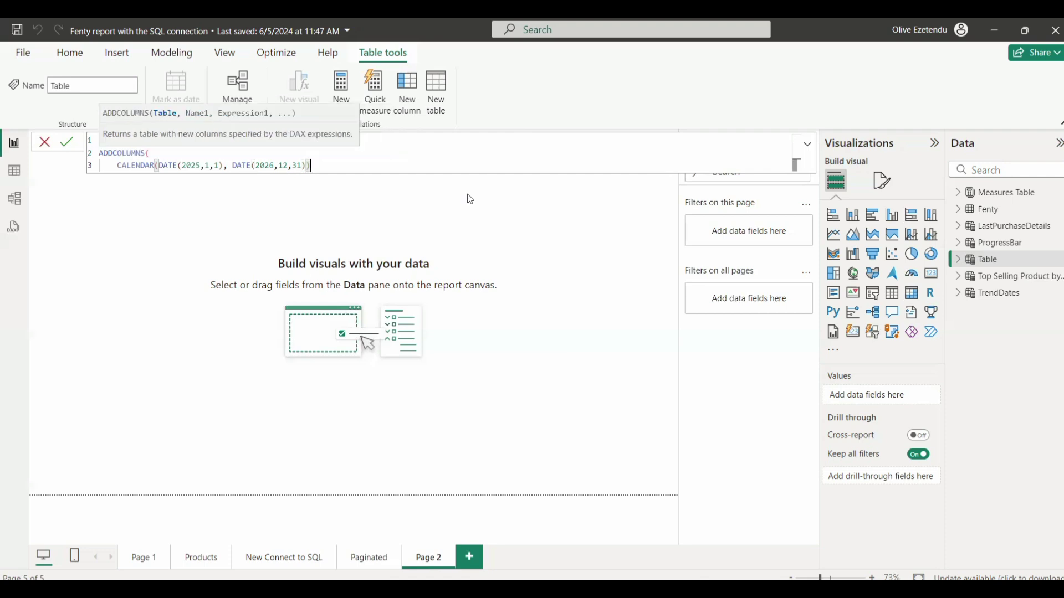
type(",")
key("shift+Return")
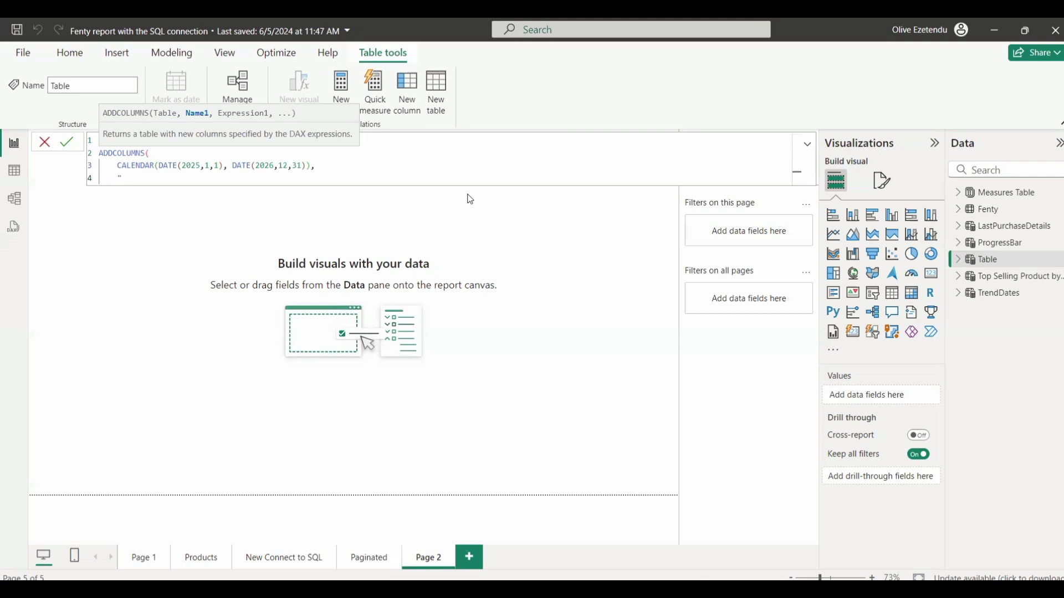
- Add a "Year" column to the DateTable formula, defined as YEAR([Date])
type("Year\", Y")
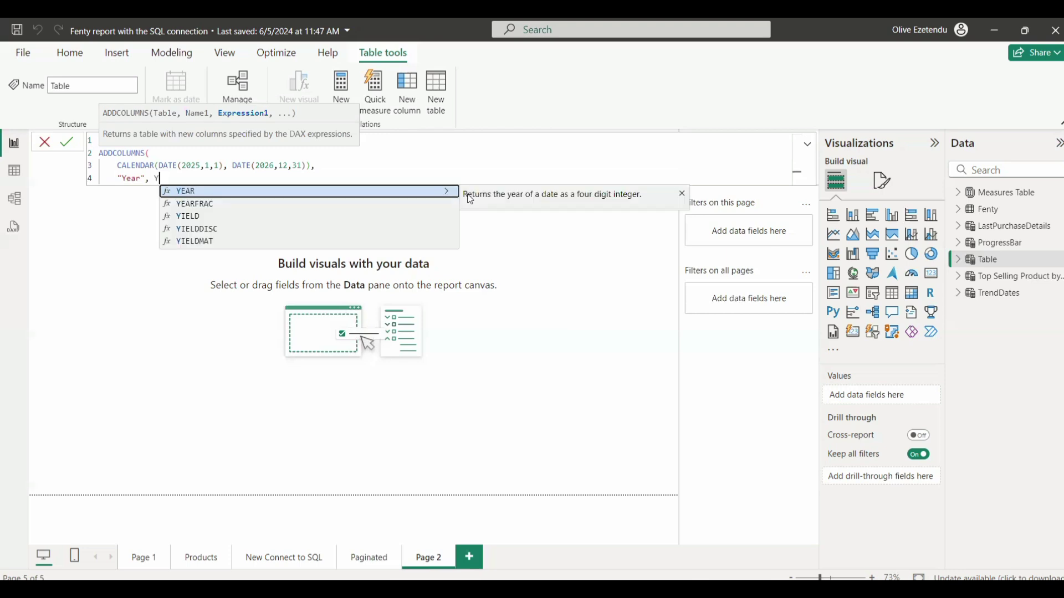
key("Tab")
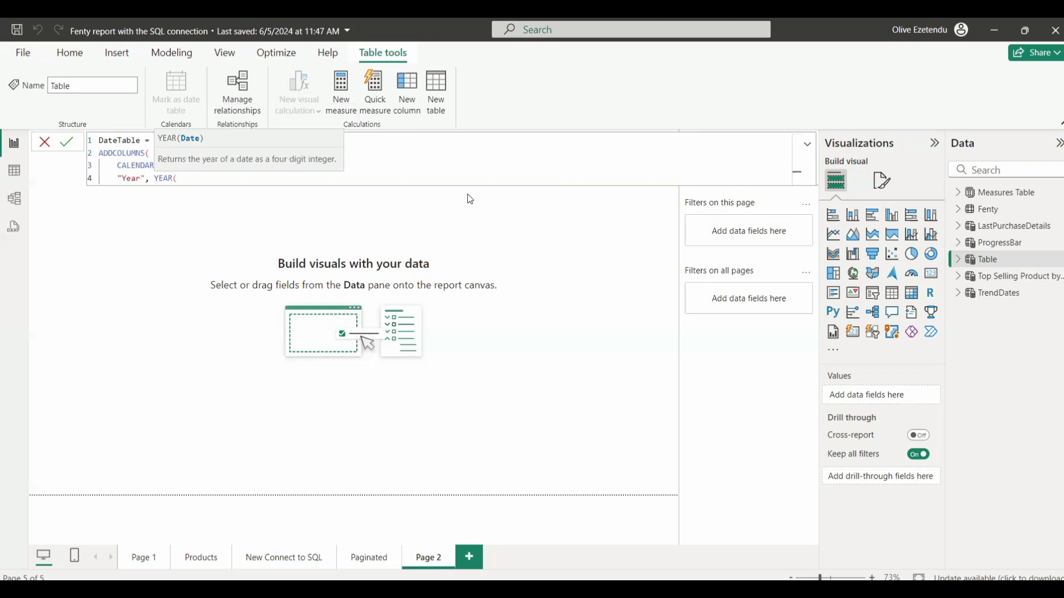
type("[D")
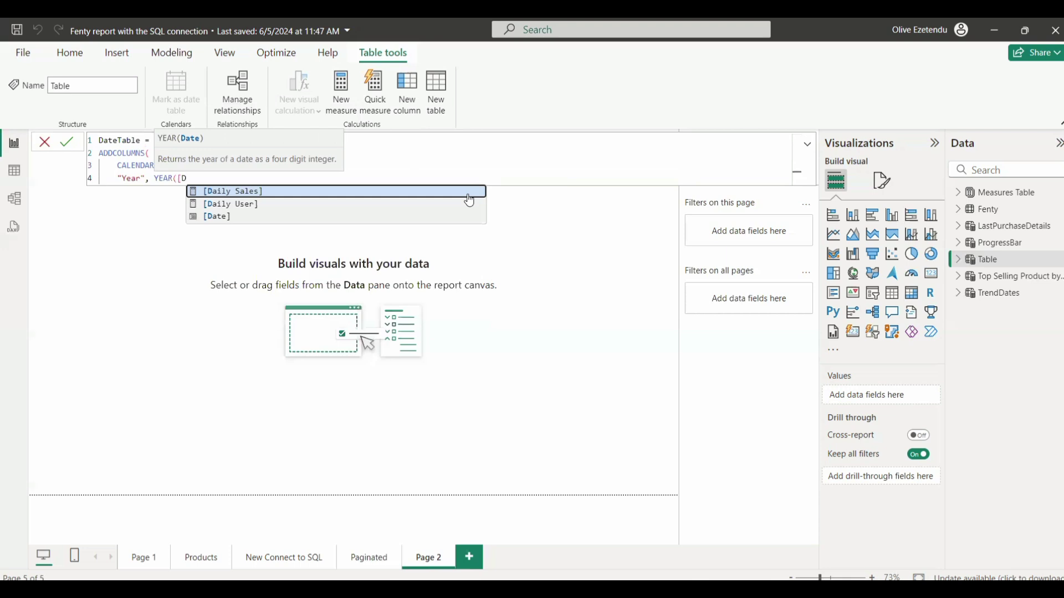
key("Down")
key("Down")
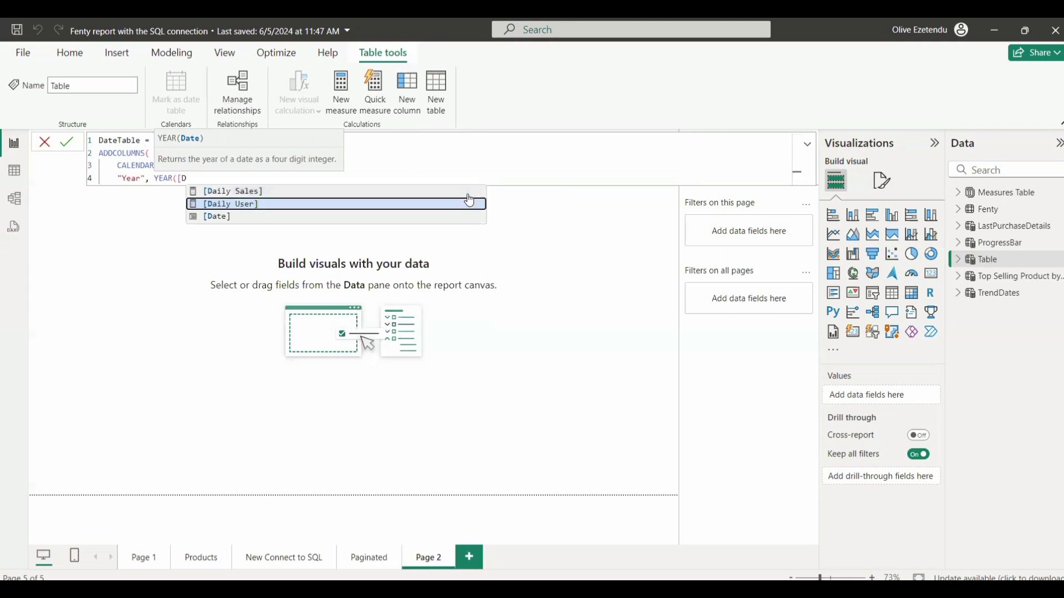
key("Tab")
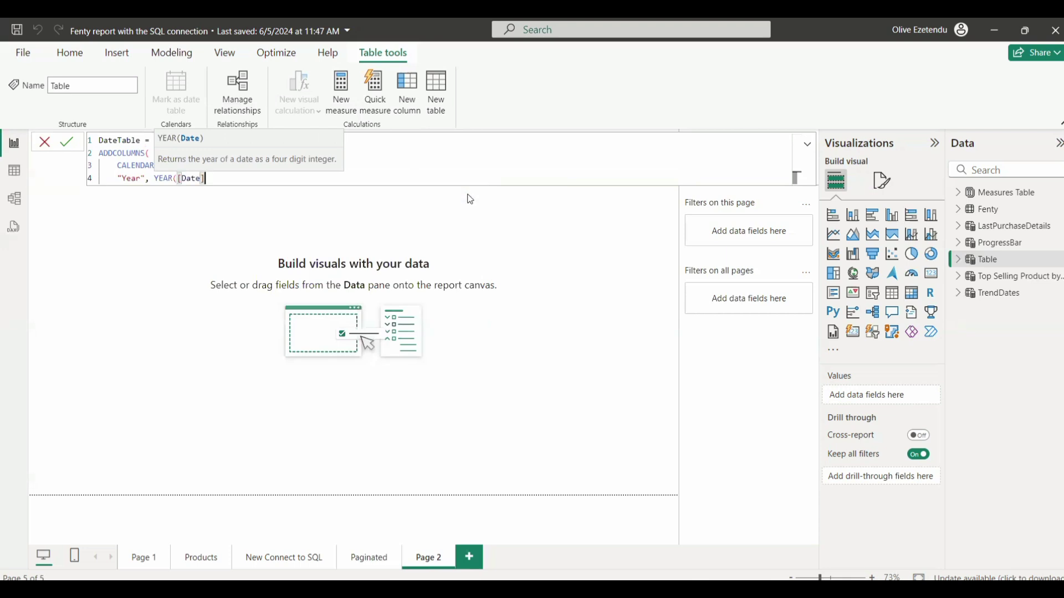
type("),")
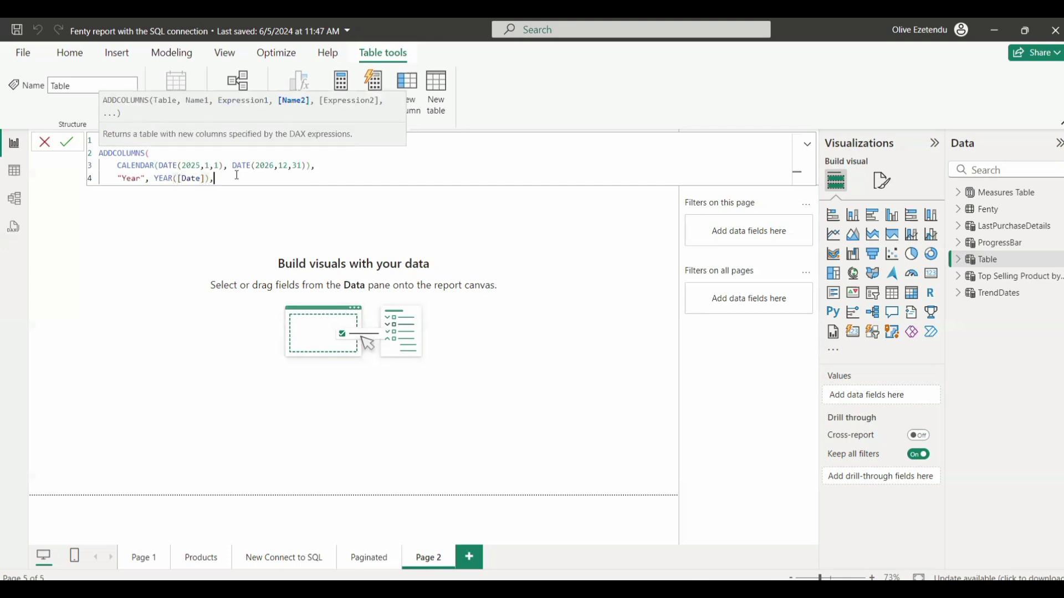
- Begin a "Month Number" column on a new line after the Year column in the DateTable formula
left_click_drag(178, 166, 160, 167)
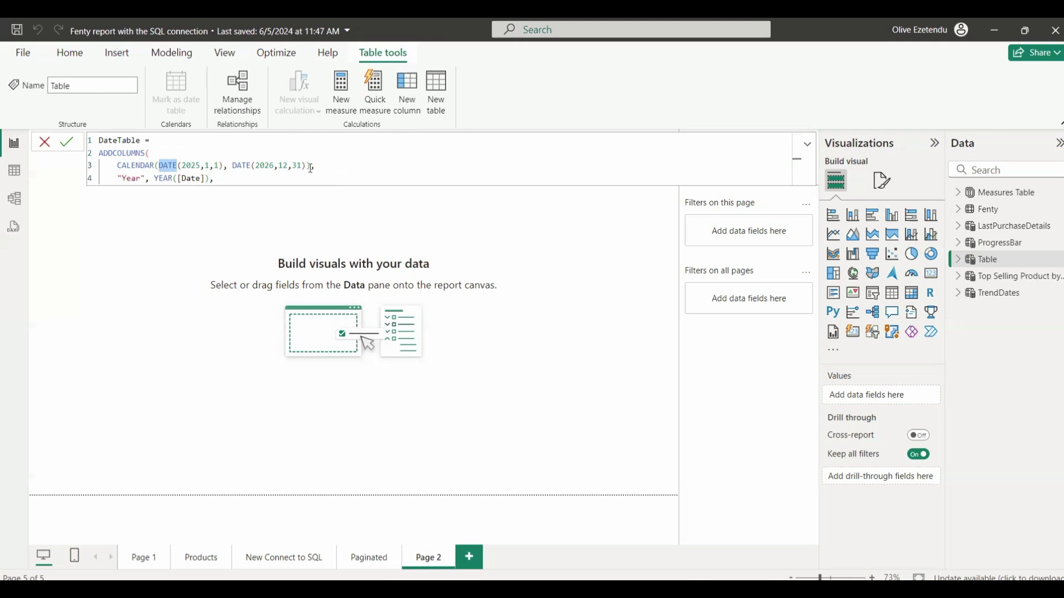
left_click(228, 179)
key("Return")
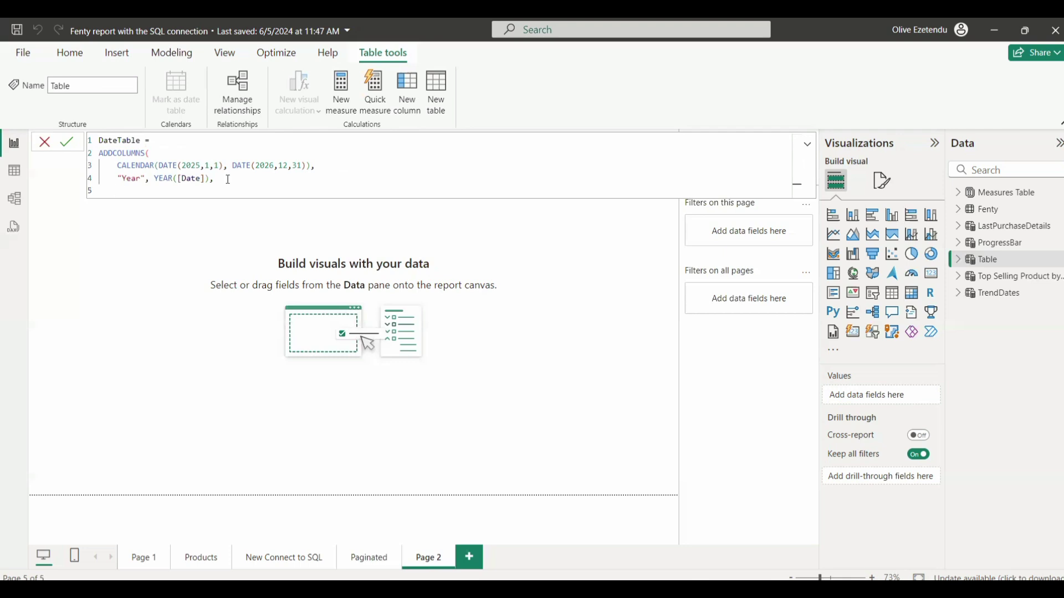
type("\"Month Number\",")
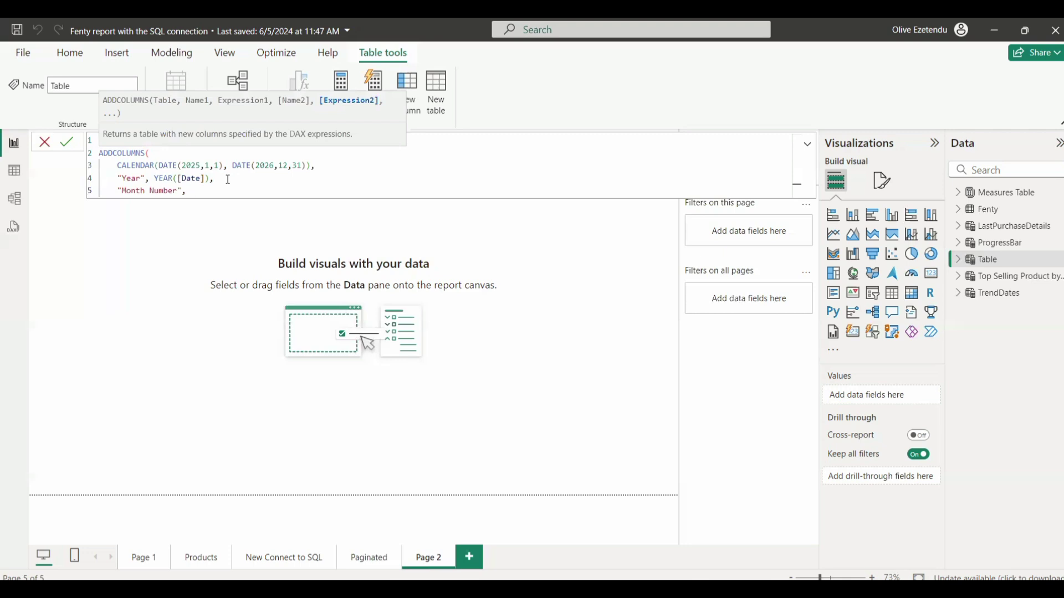
- Define the Month Number column as MONTH([Date]) and continue the formula on a new line
type(" MO")
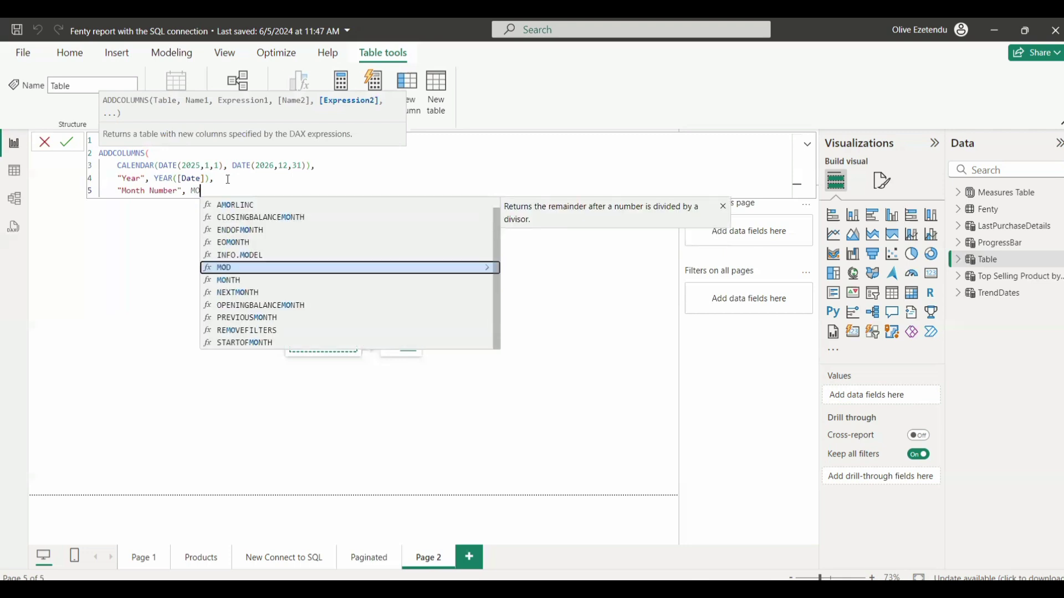
key("Down")
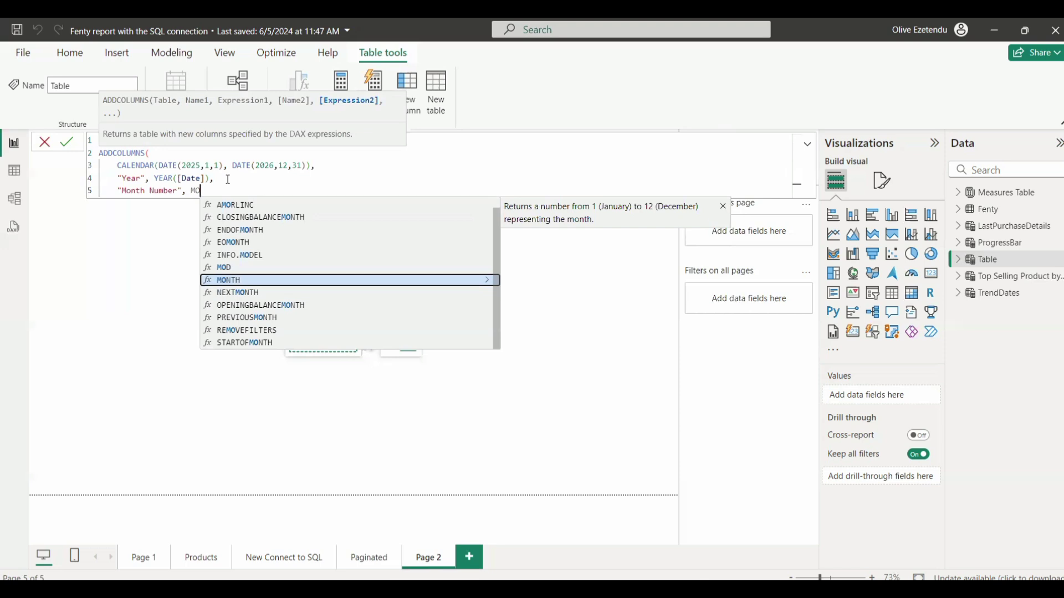
key("Tab")
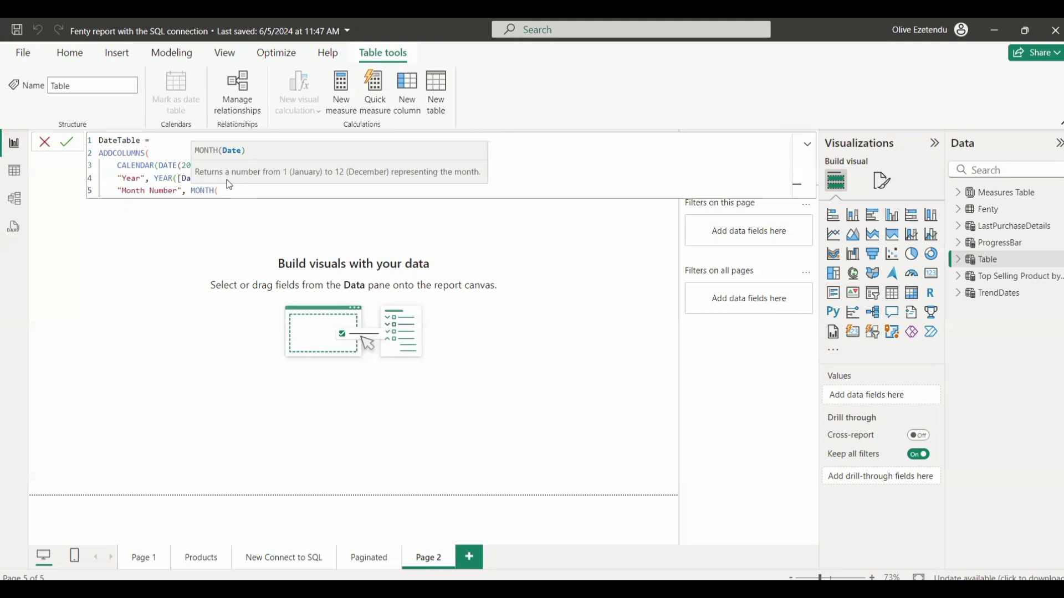
type("[")
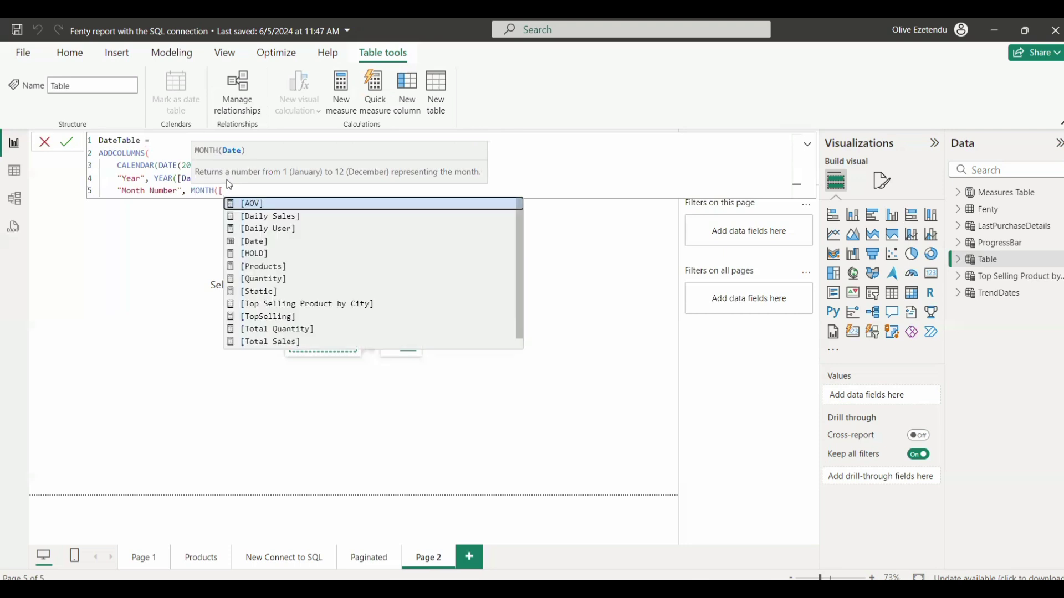
key("Down")
key("Down")
key("Down")
key("Tab")
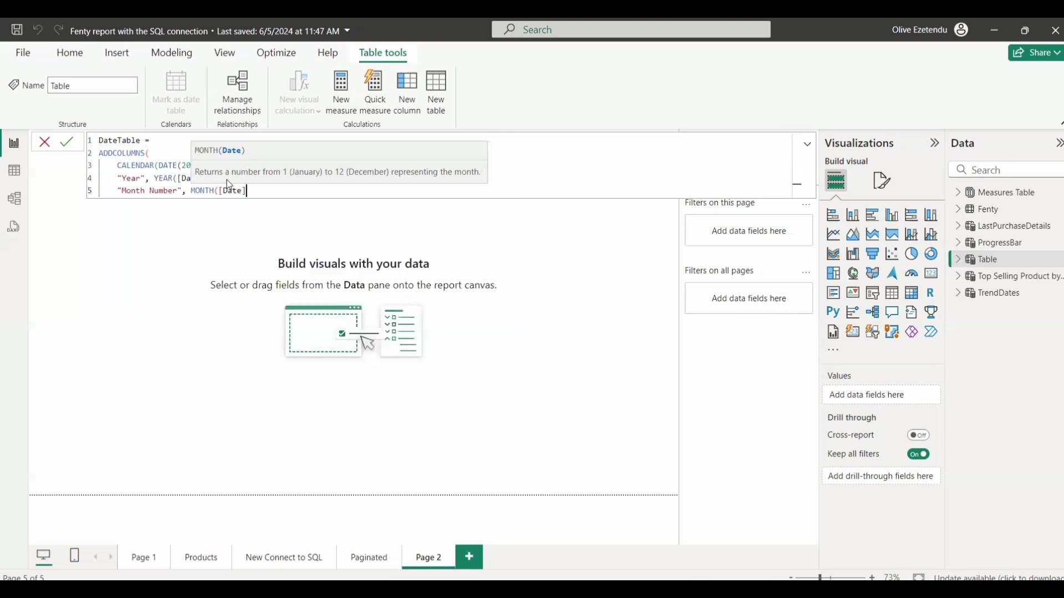
type("),")
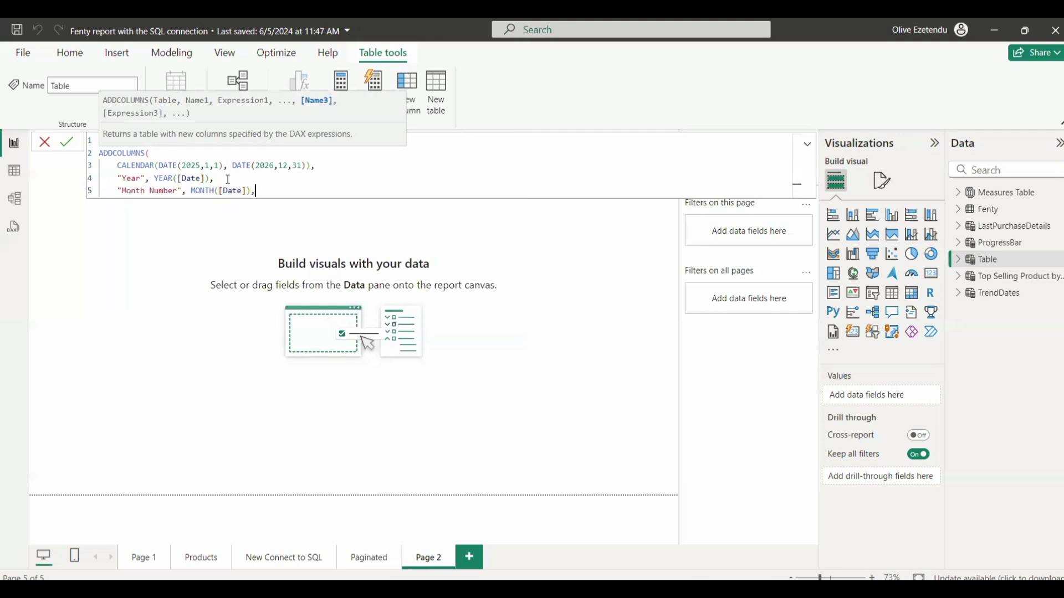
key("shift+Return")
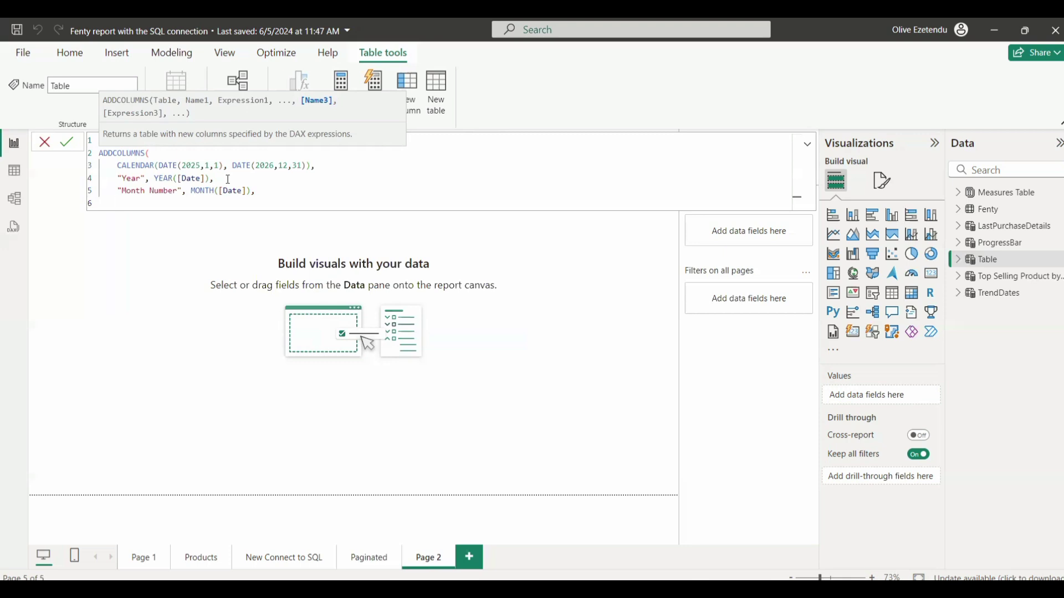
- Begin a "Month Name" column on the new line of the DateTable formula
type("Month")
key("BackSpace")
key("BackSpace")
key("BackSpace")
key("BackSpace")
key("BackSpace")
type("\"Month Name\",")
- Define the Month Name column as FORMAT([Date],"MMM") and continue the formula on a new line
type("FOR")
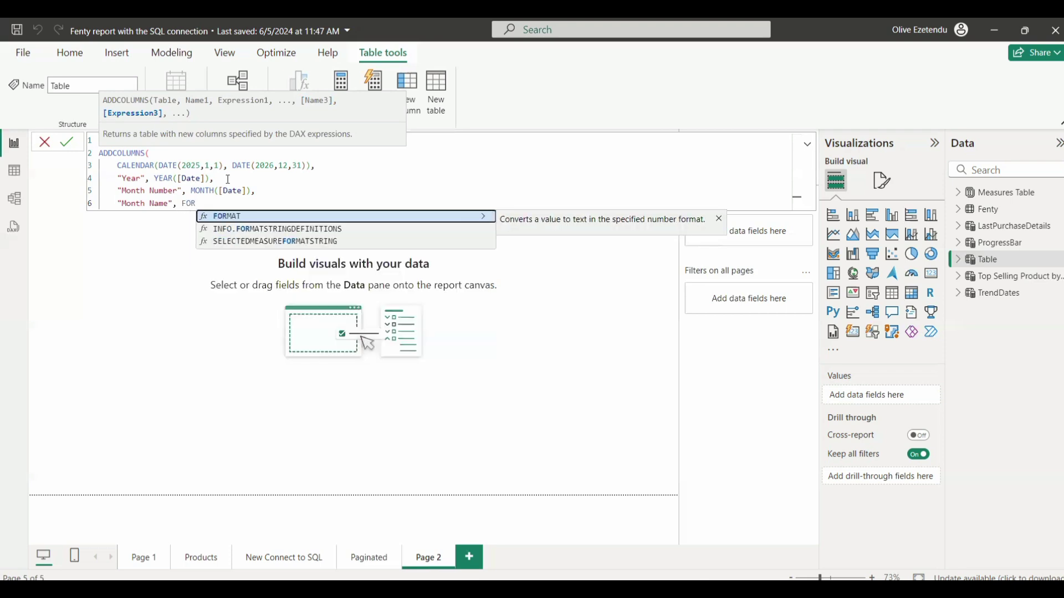
key("Tab")
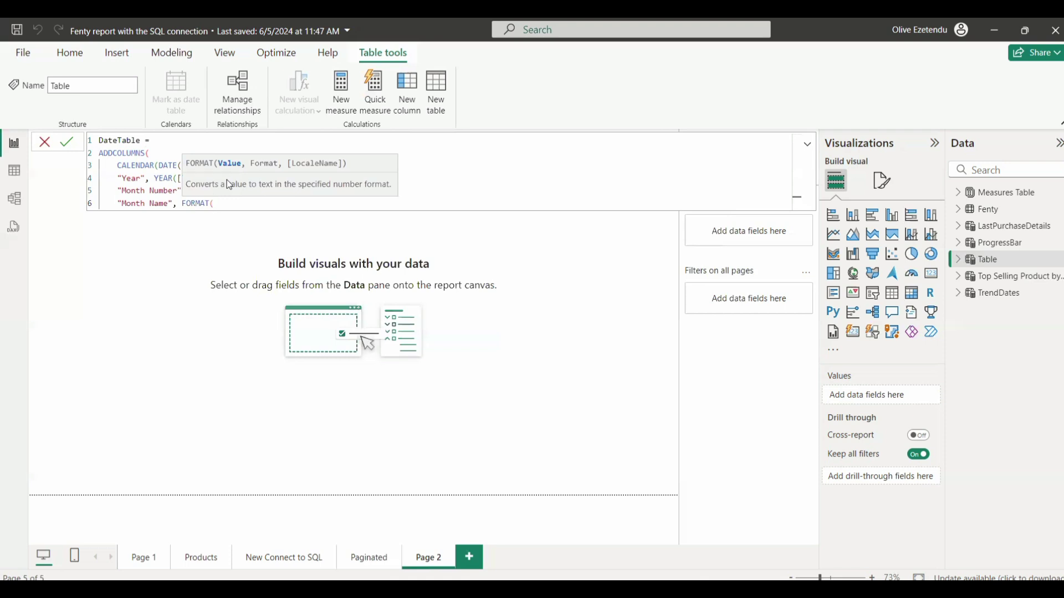
type("[")
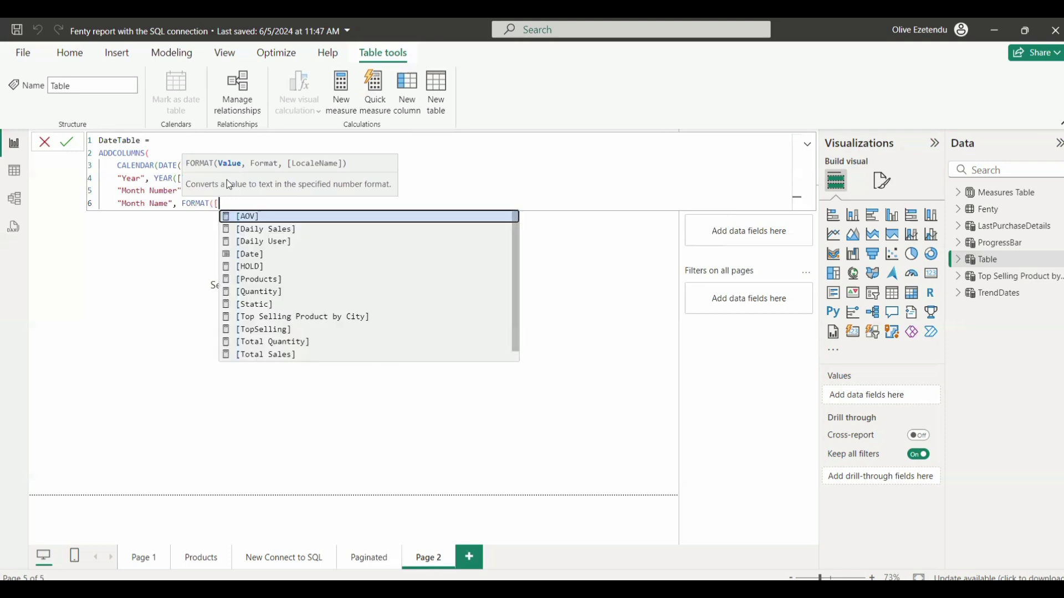
key("Down")
key("Down")
key("Down")
key("Tab")
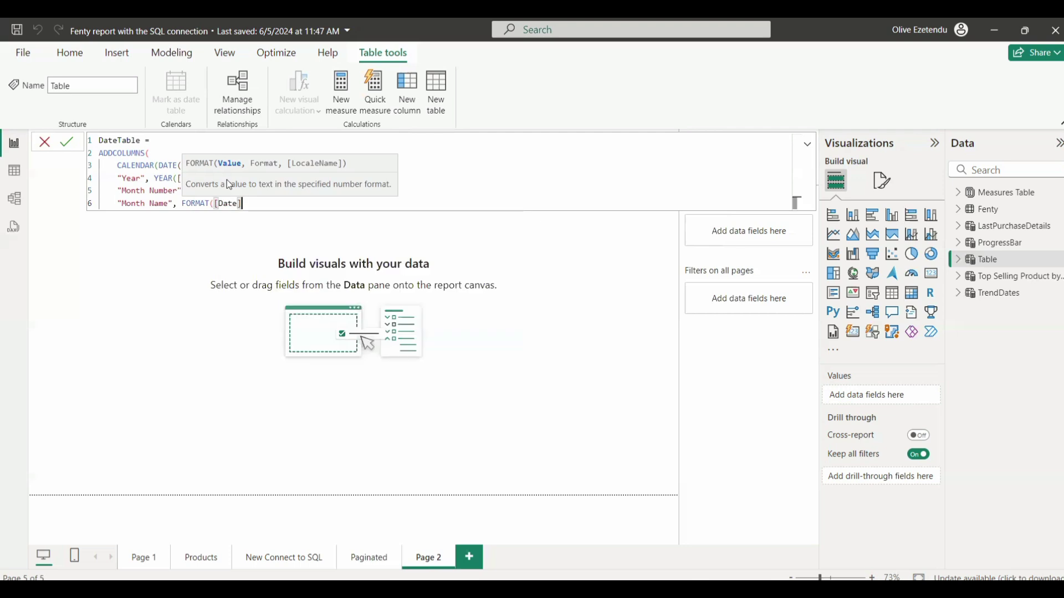
type(",")
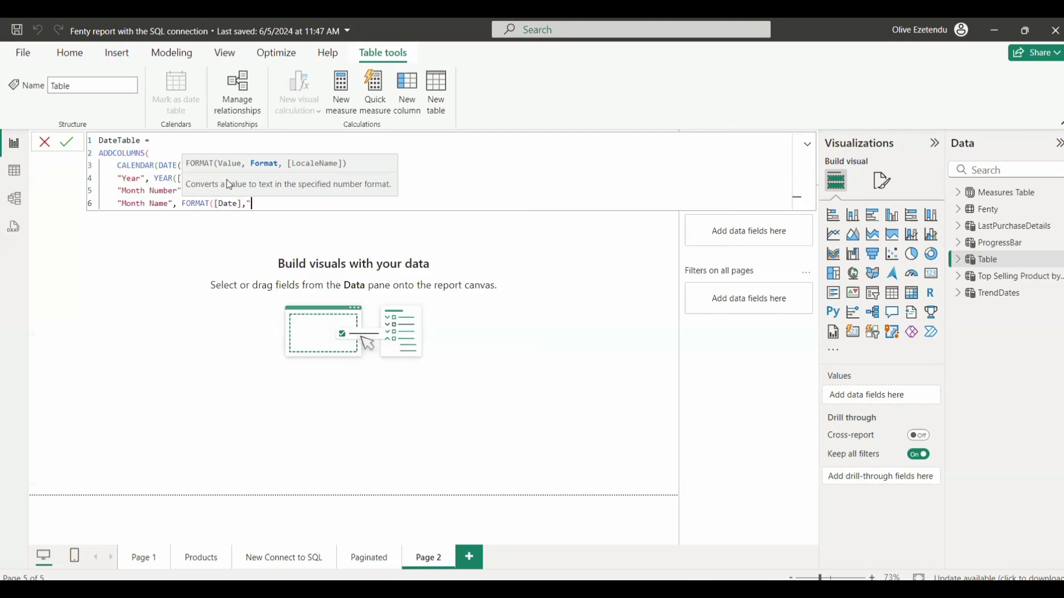
type("\"MMM\"")
type(")")
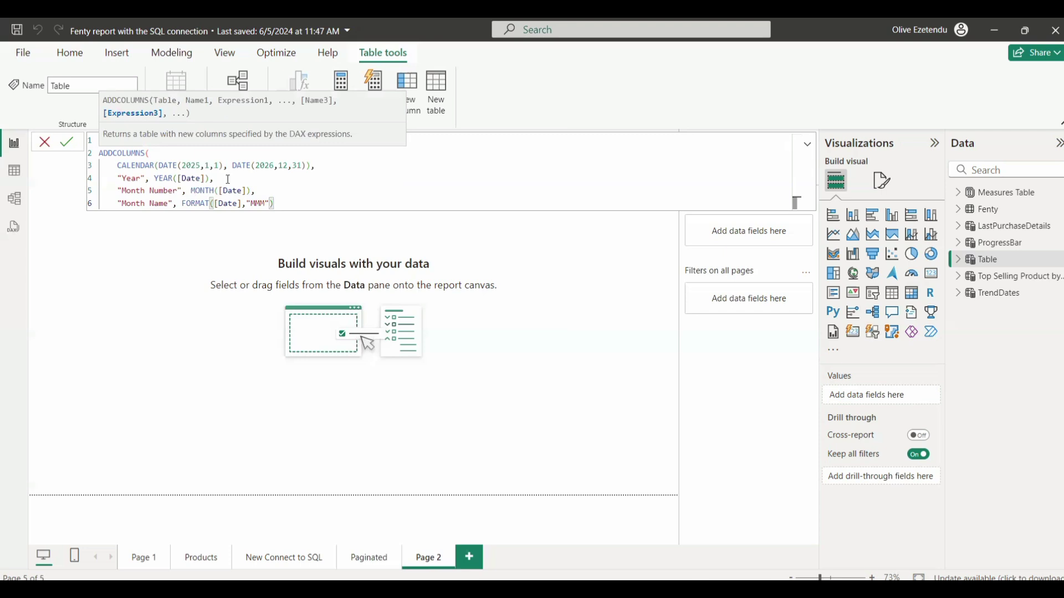
type(",")
key("shift+Return")
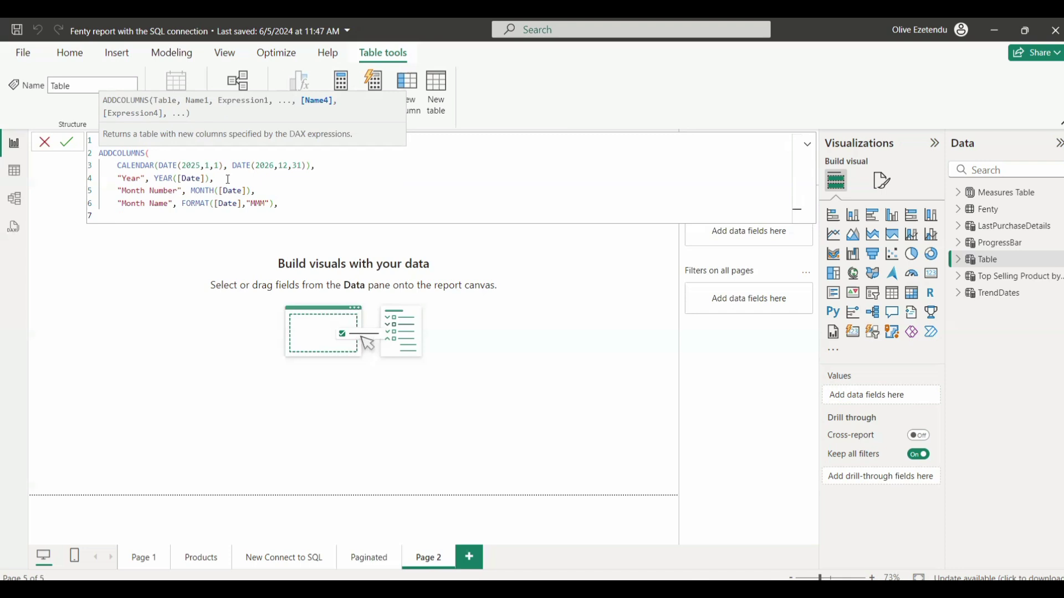
- Begin a column named "Quarter Number" on the line after the Month Name column
type("\"Quarter\",")
left_click(169, 216)
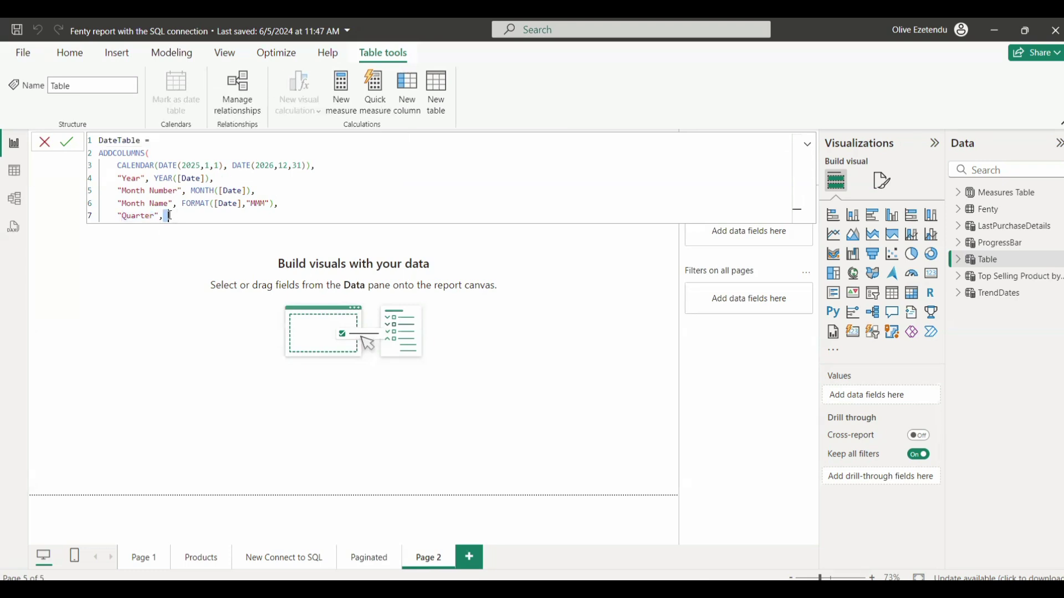
double_click(155, 215)
left_click(151, 215)
key("Right")
type("Number")
key("Right")
key("Right")
- Define the Quarter Number column as QUARTER([Date]) and continue the formula on a new line
type("Q")
key("Down")
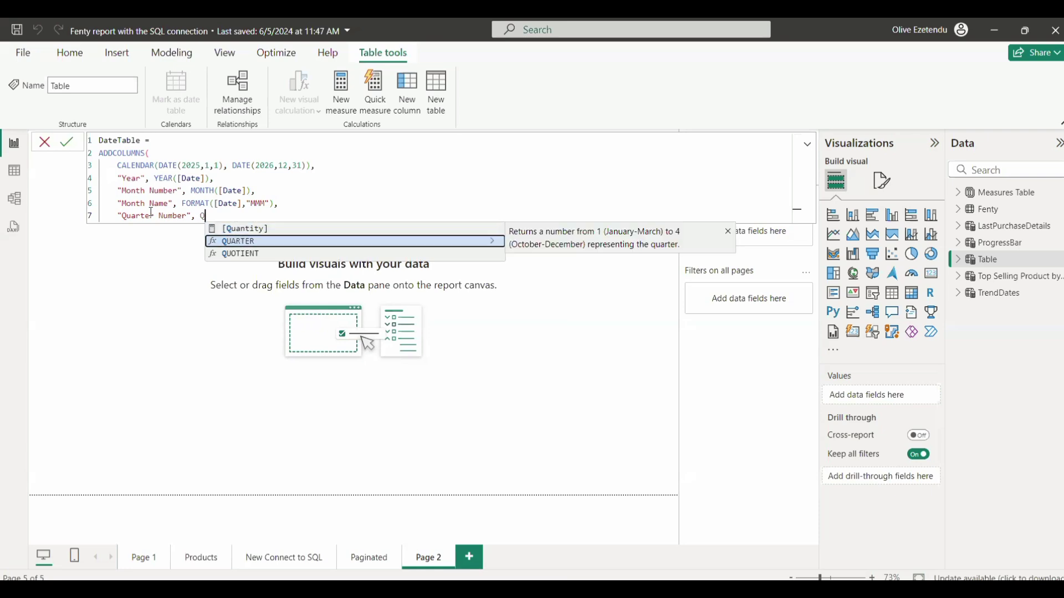
key("Tab")
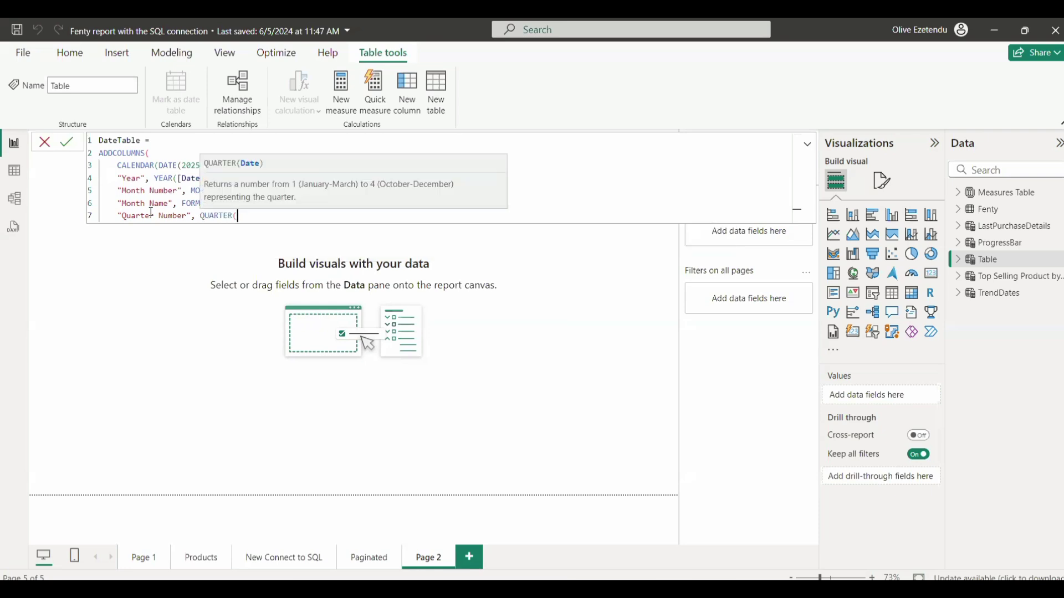
type("[")
key("Down")
key("Down")
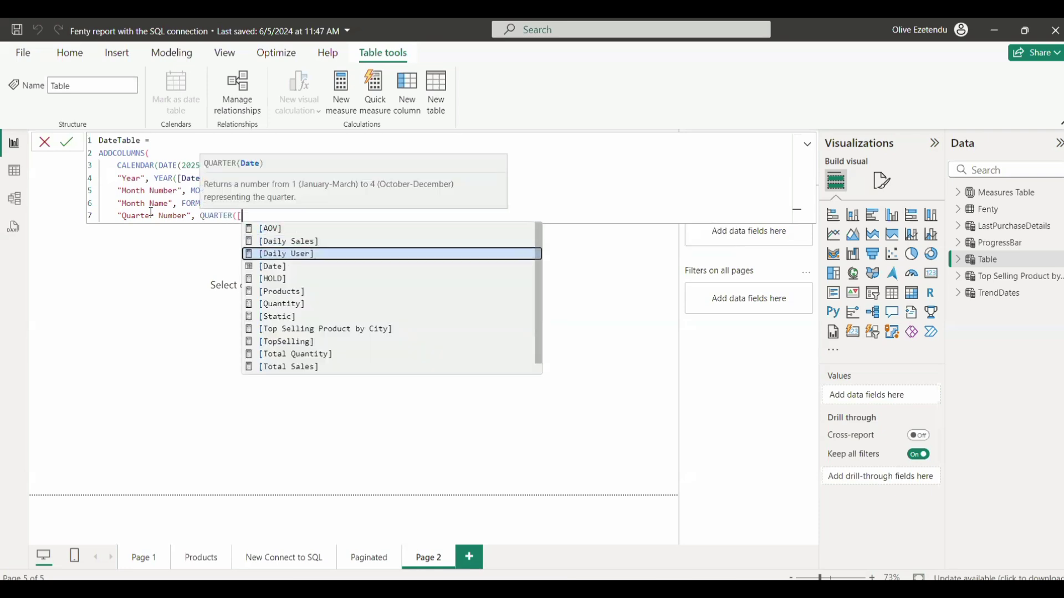
key("Down")
key("Tab")
type("),")
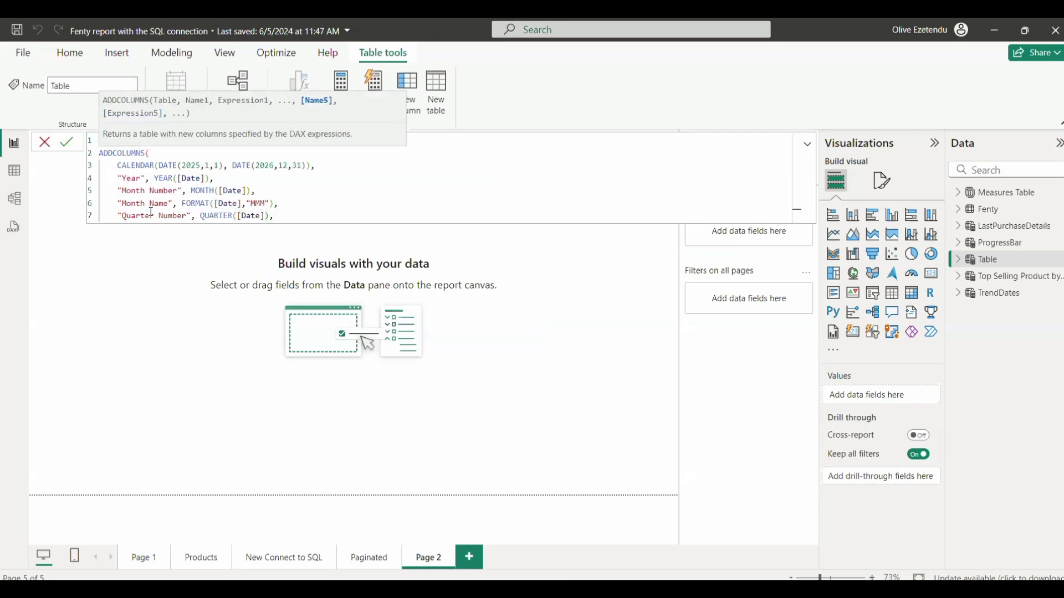
key("shift+Return")
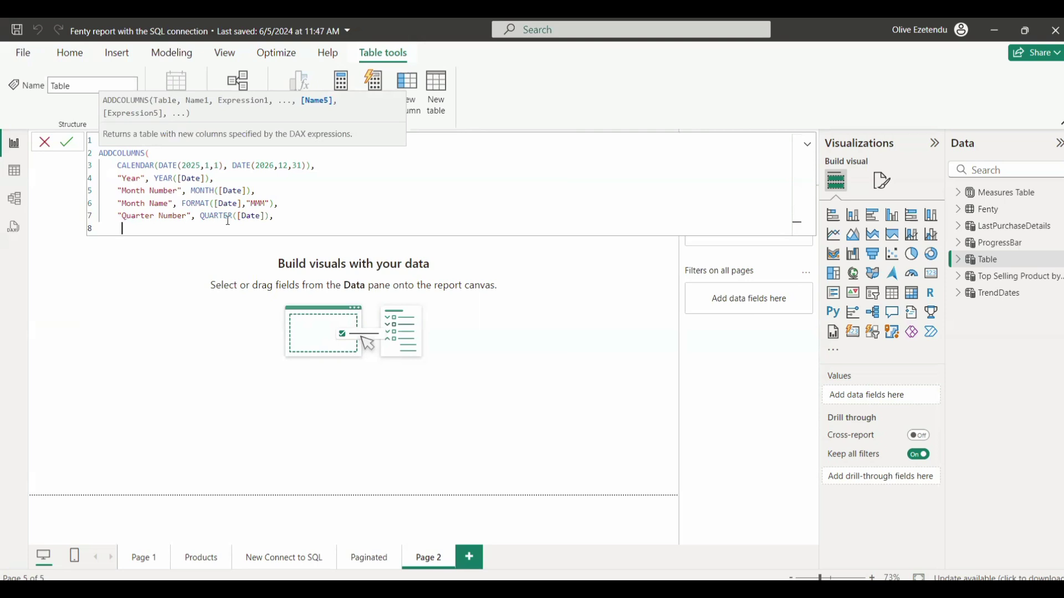
- Duplicate the Quarter Number column definition onto the line below, removing the copy's trailing comma and extra leading space
left_click_drag(275, 216, 119, 213)
key("ctrl+c")
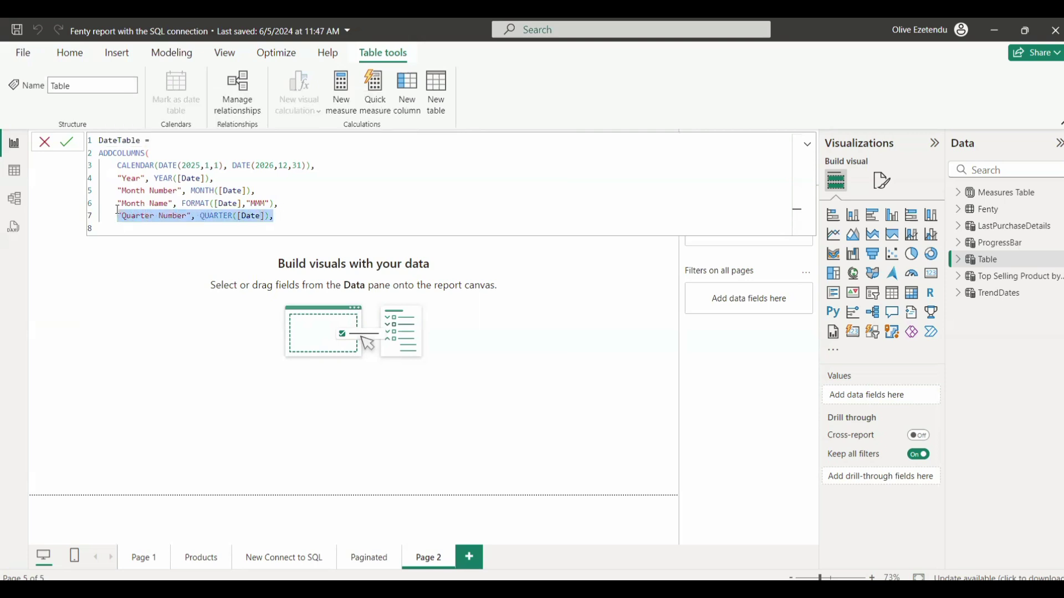
left_click(155, 232)
key("ctrl+v")
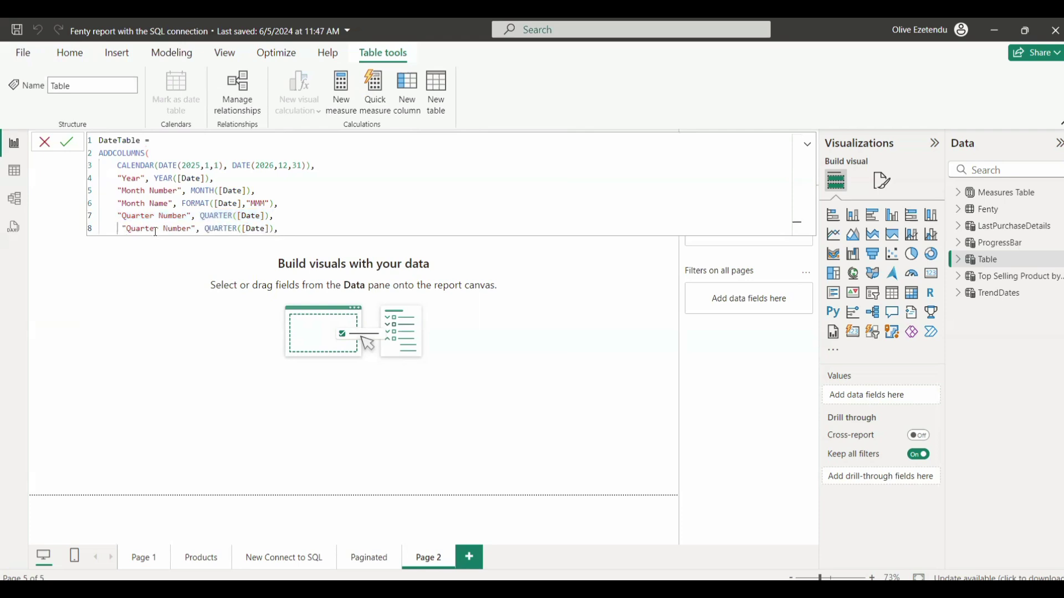
key("BackSpace")
left_click(119, 228)
key("Delete")
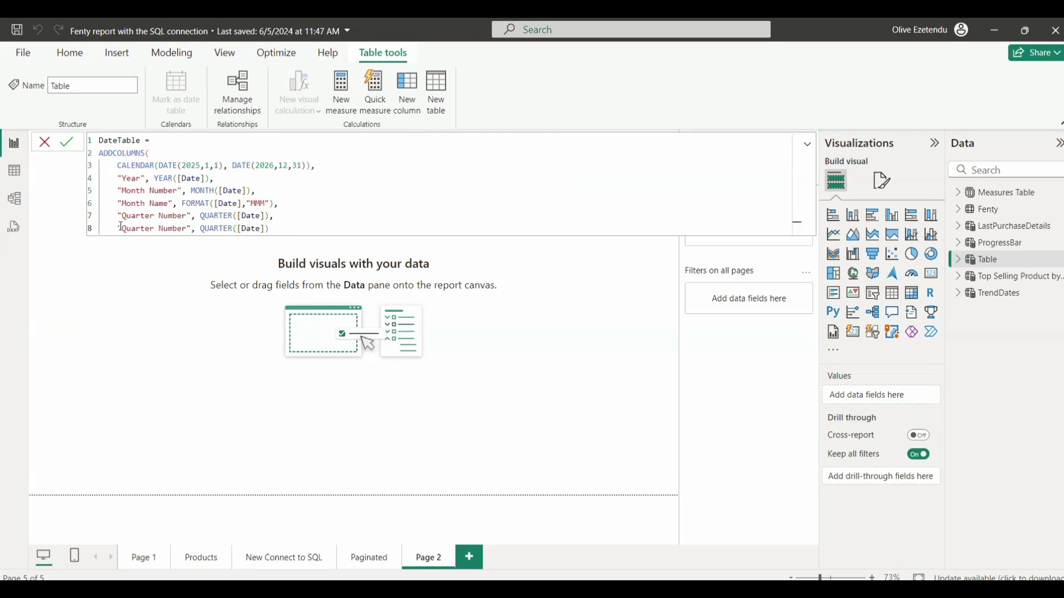
- Rename the duplicated Quarter Number column in the formula to "Quarter Name"
left_click(185, 228)
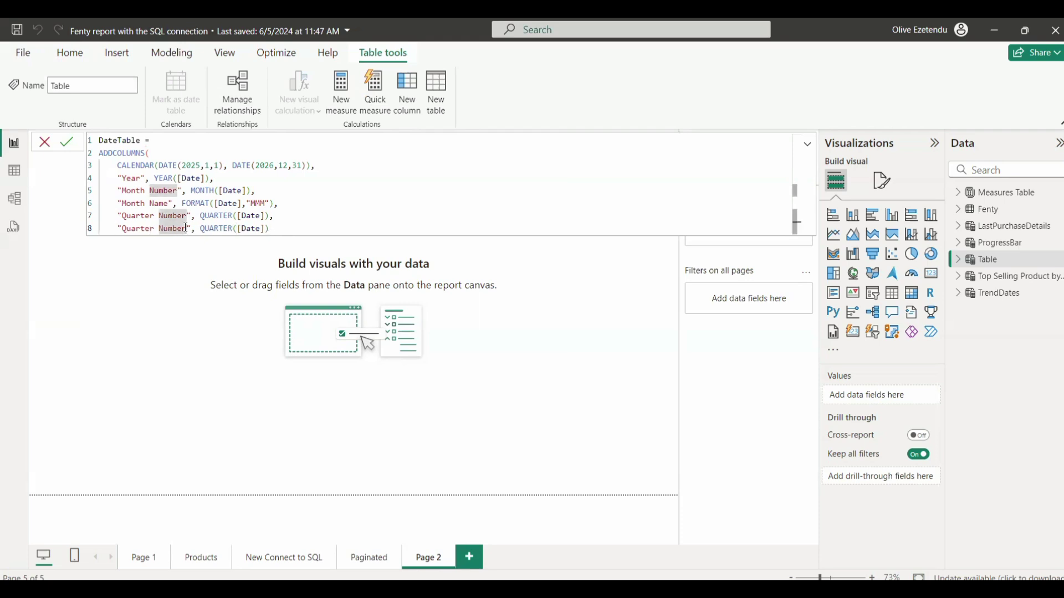
key("BackSpace")
key("BackSpace")
key("BackSpace")
key("BackSpace")
key("BackSpace")
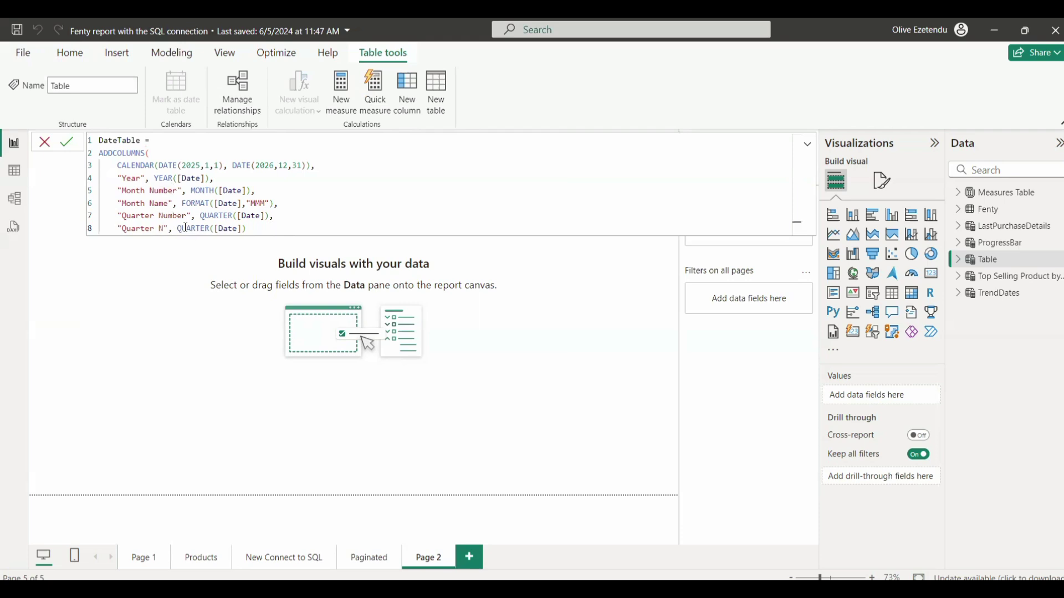
type("ame")
- Prefix the Quarter Name expression with "Q"& before QUARTER([Date]) and continue the formula on a new line
type("\"Q")
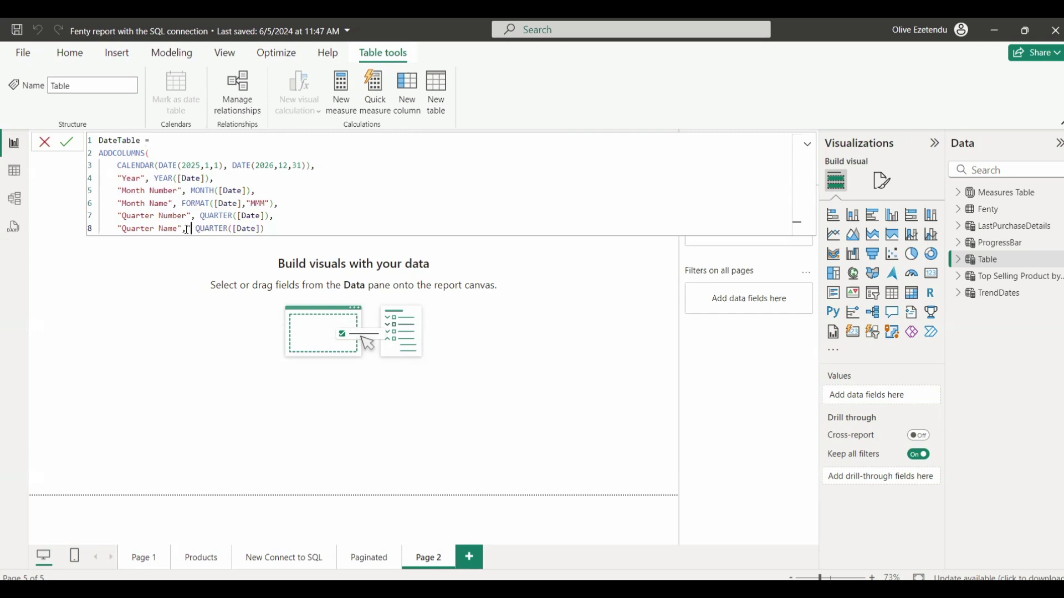
type("\"&")
left_click(288, 229)
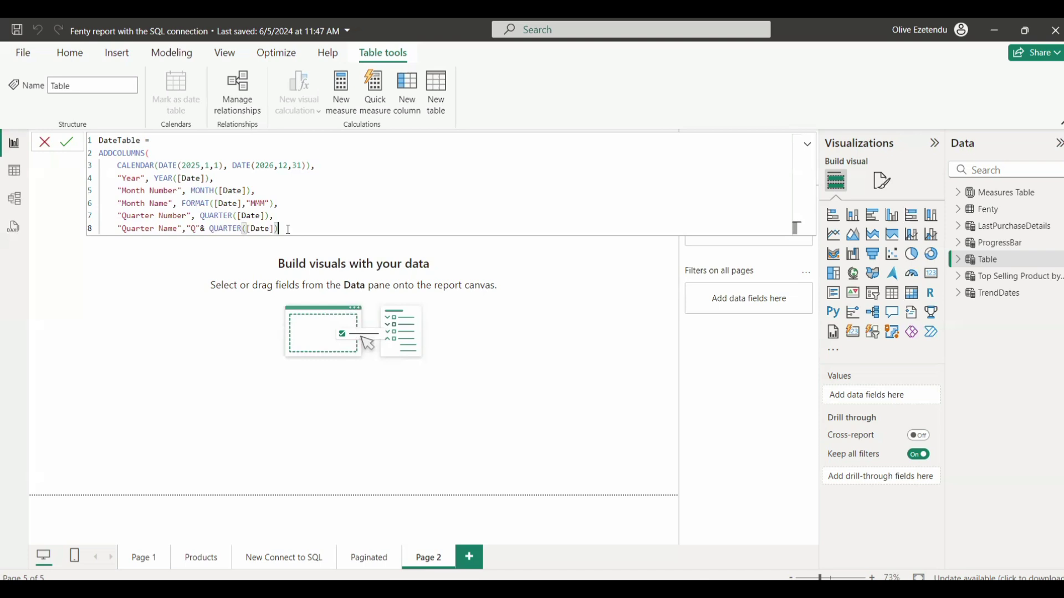
type(",")
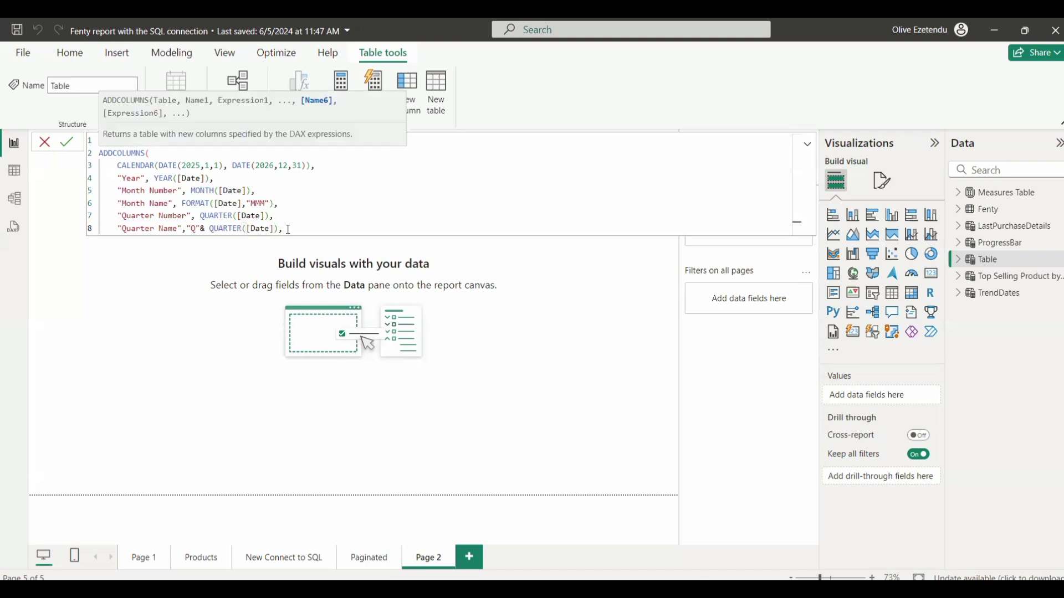
key("Return")
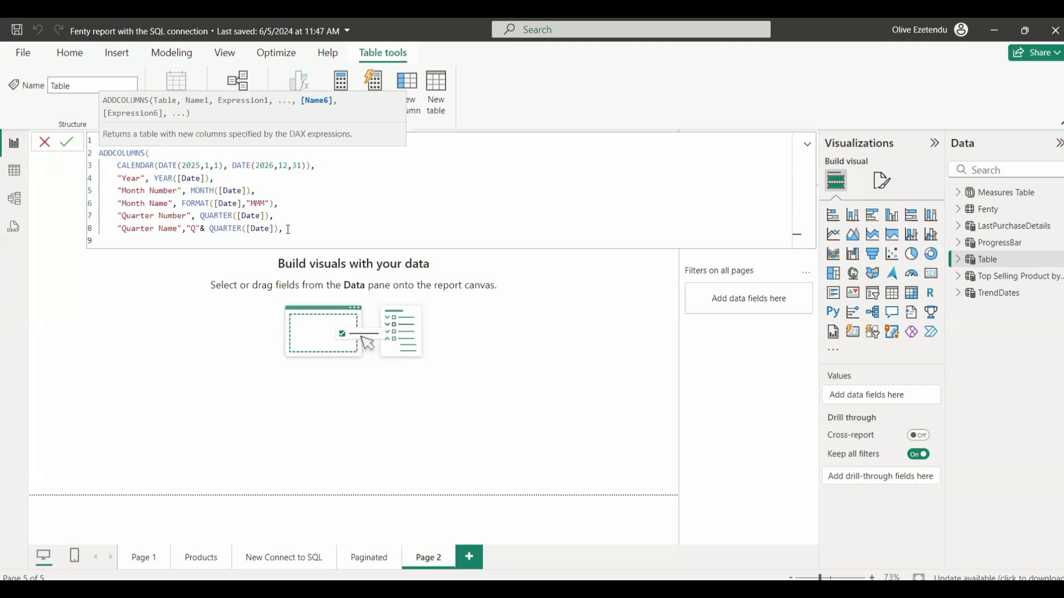
- Add a "Week Name" column defined as WEEKNUM([Date]) and continue the formula on a new line
type("Week Name\", W")
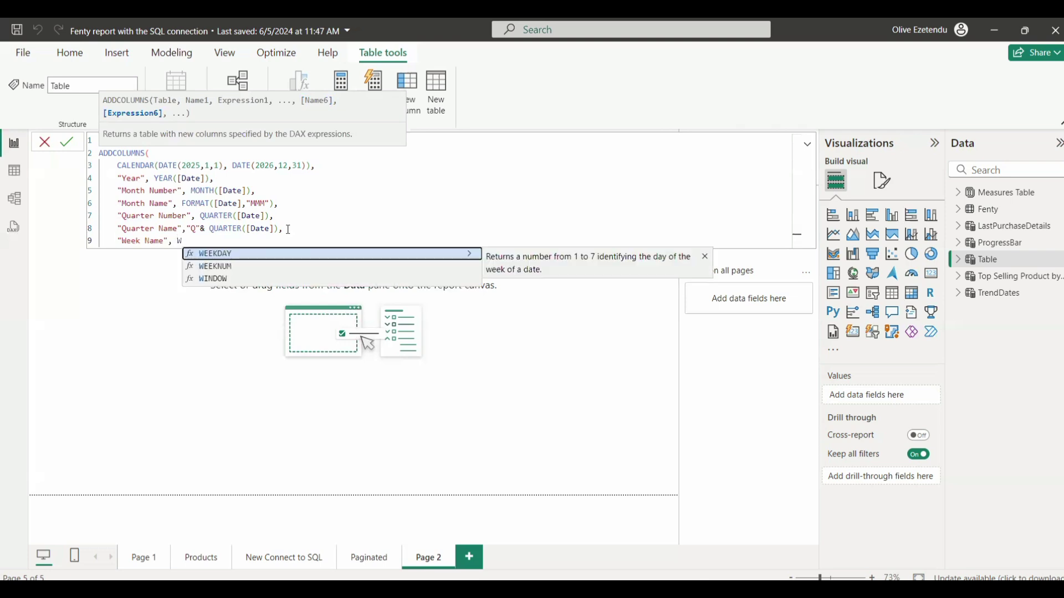
key("Down")
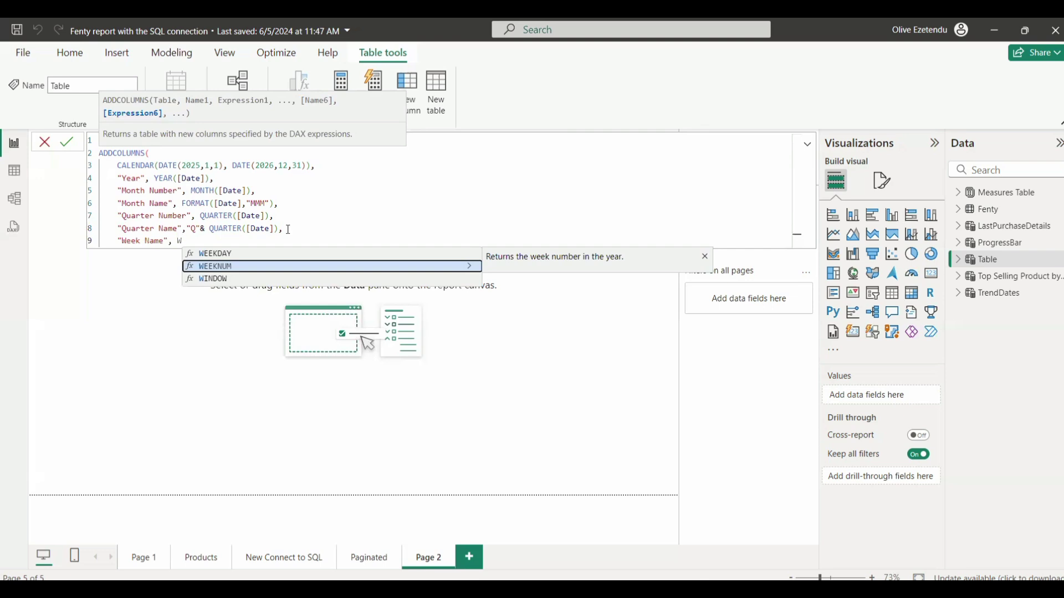
key("Tab")
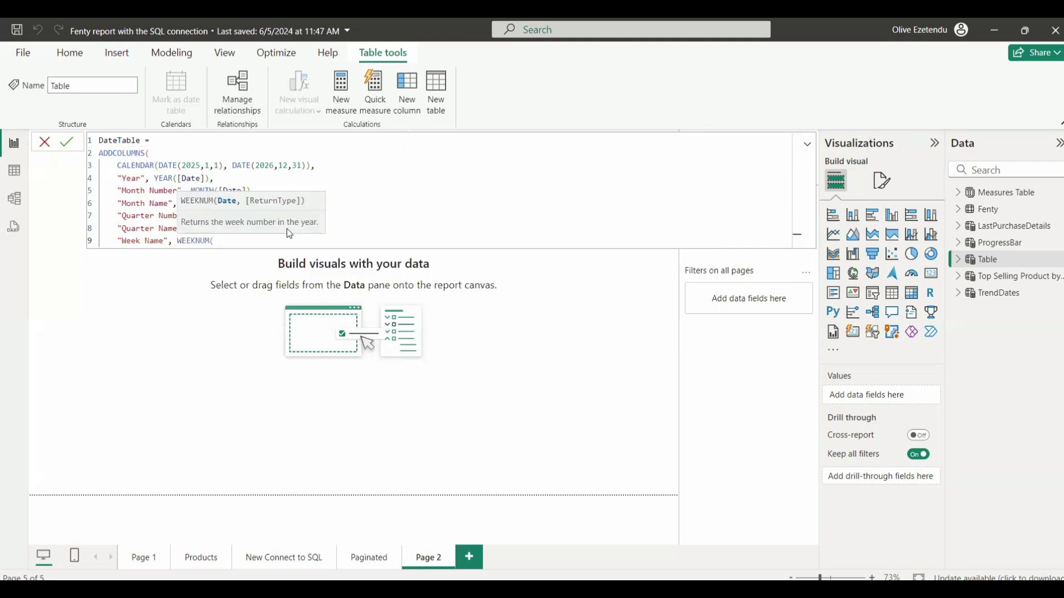
type("[")
key("Down")
key("Down")
key("Down")
key("Tab")
type("),")
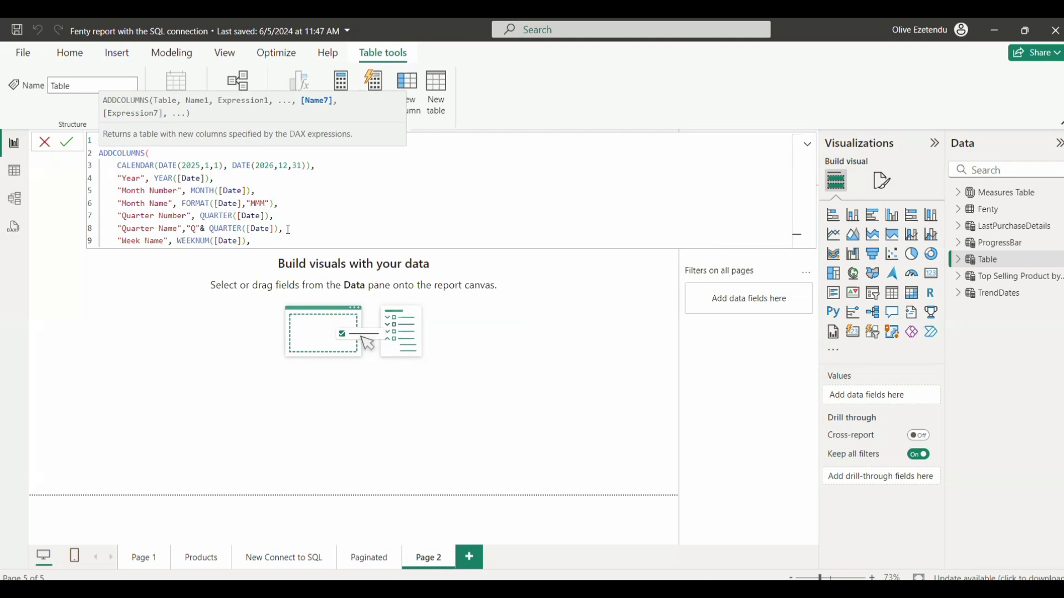
key("Return")
- Rename the WEEKNUM column to "Week Number" and start a "Week Name" column below it using a copy of the Quarter Name expression
type("\"")
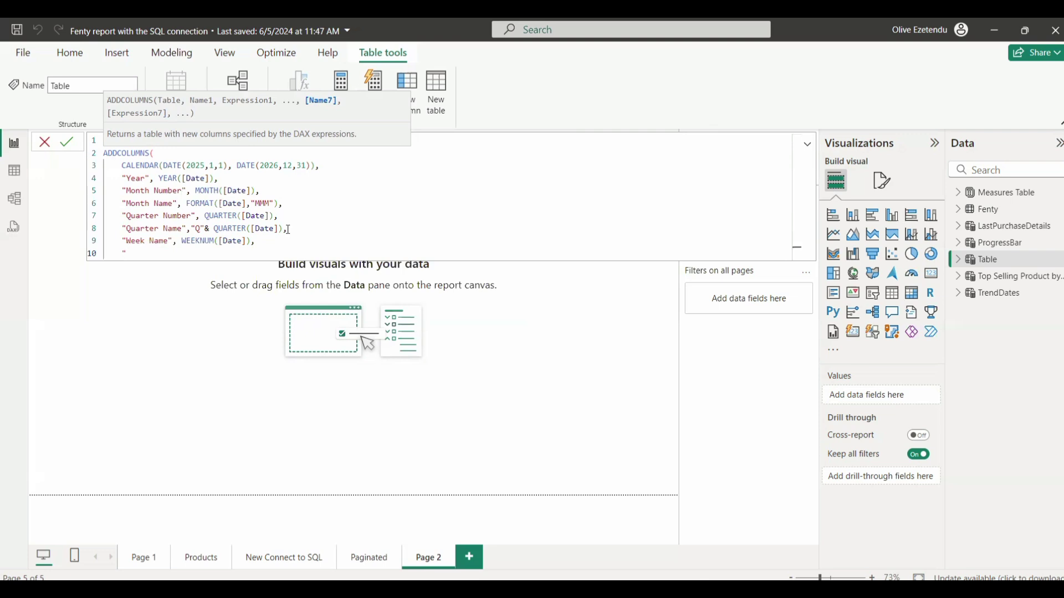
type("Week Name\",")
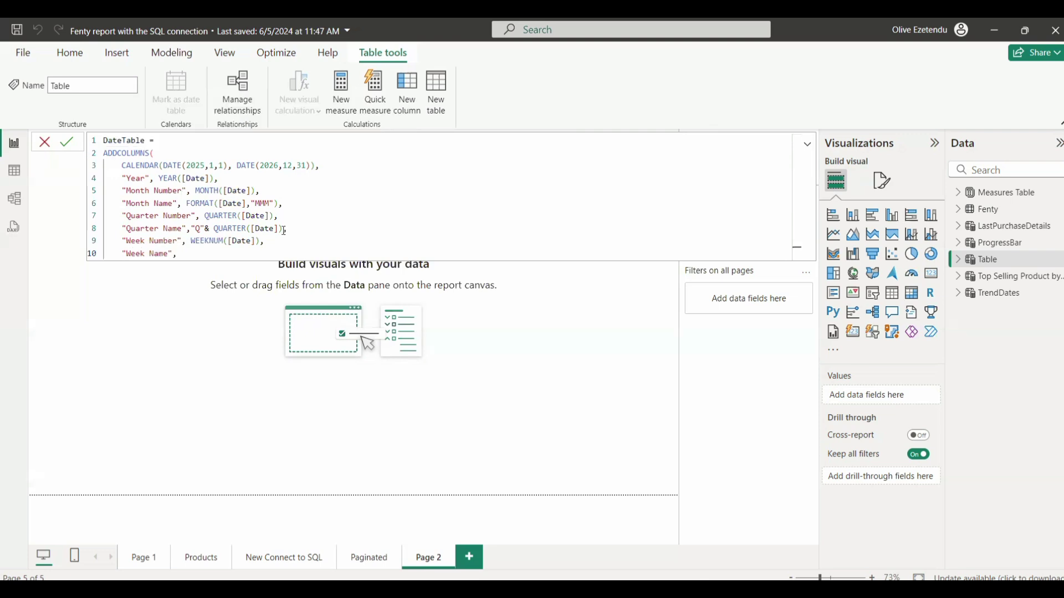
left_click_drag(287, 229, 191, 229)
key("ctrl+c")
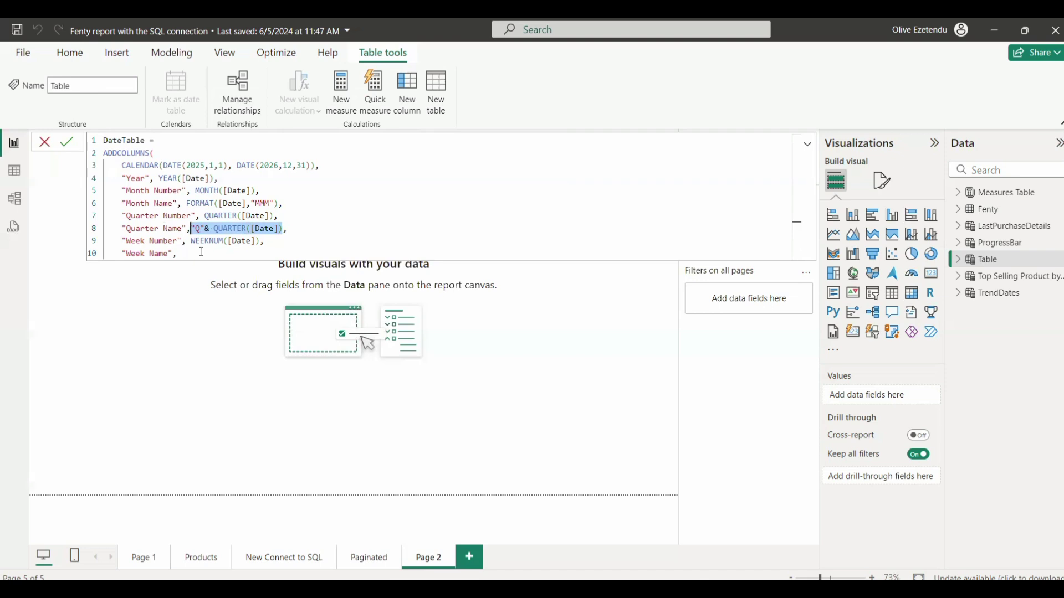
left_click(194, 254)
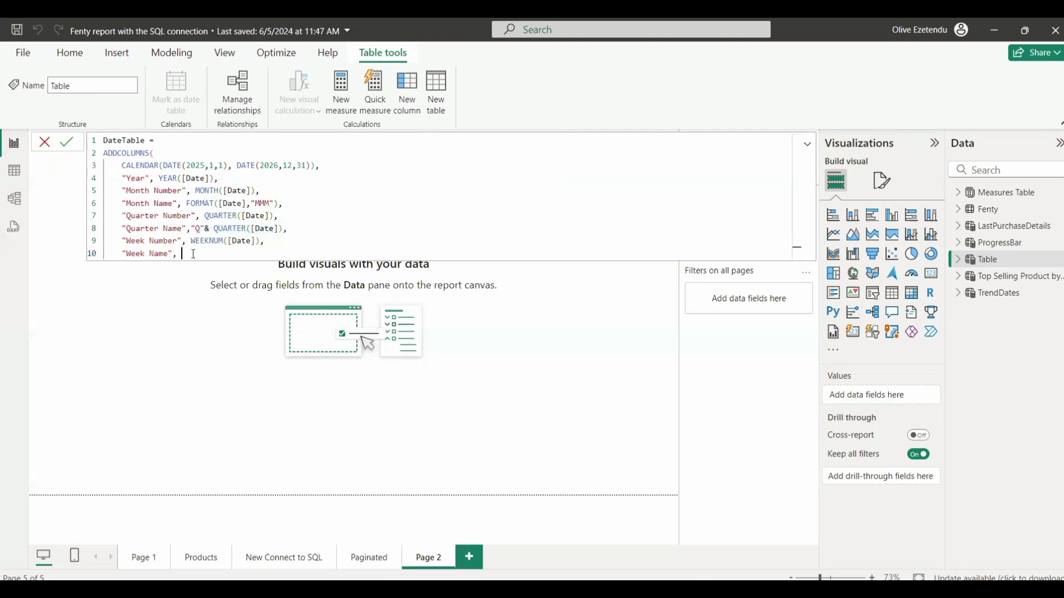
key("ctrl+v")
- Replace the "Q" prefix in the Week Name expression with "WK"
left_click(192, 255)
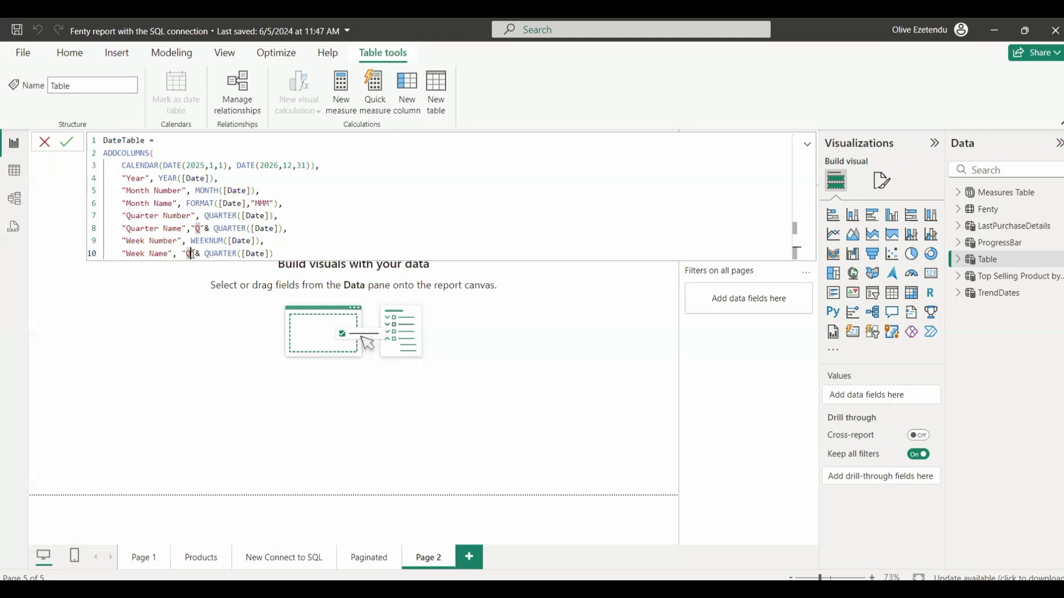
key("Delete")
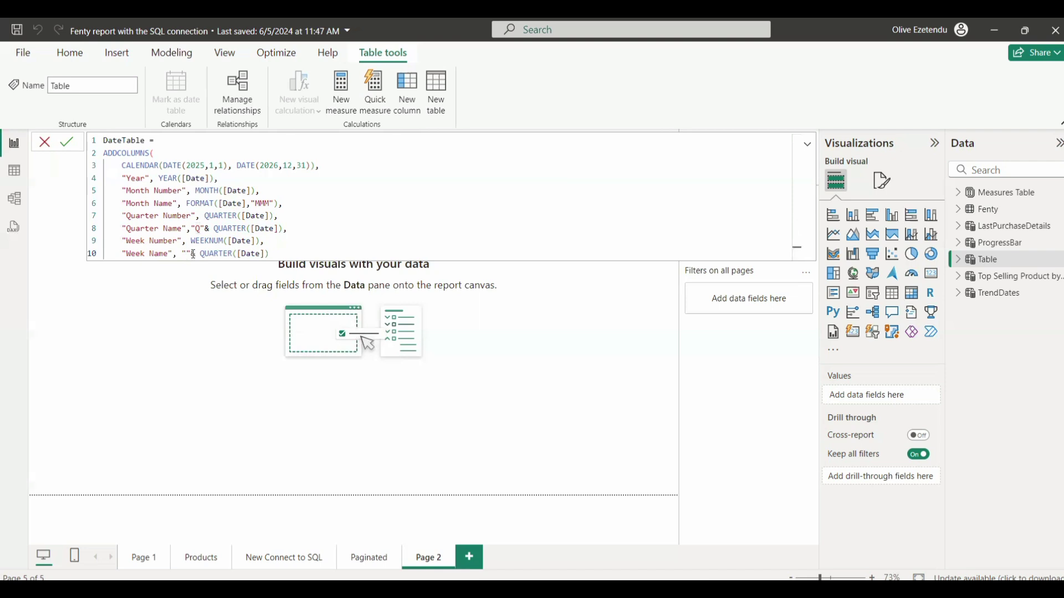
type("Wk")
left_click(287, 254)
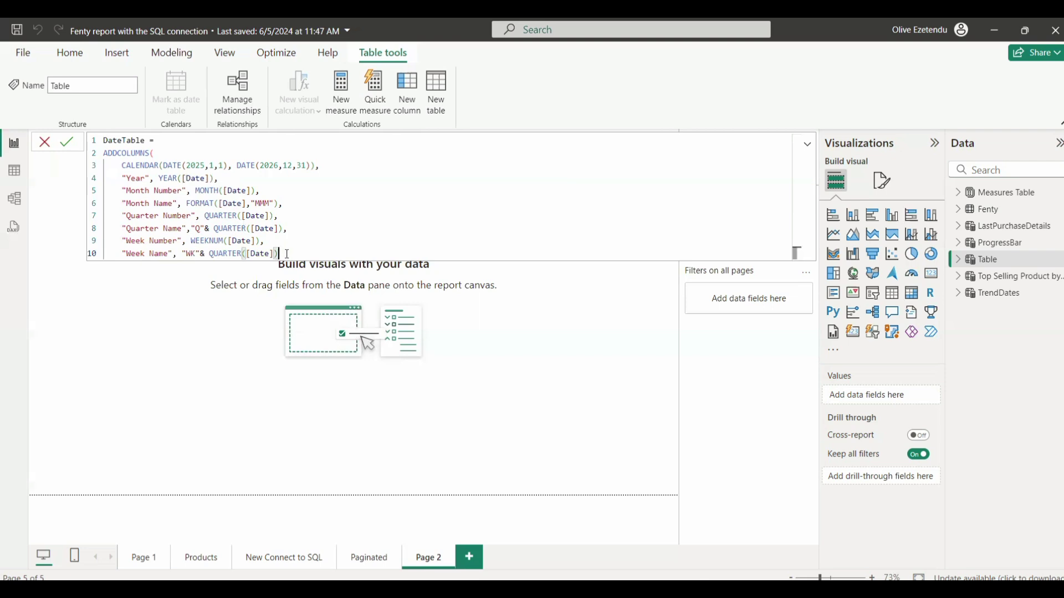
- Replace the QUARTER function in the Week Name expression with WEEKNUM and continue the formula on a new line
left_click(242, 253)
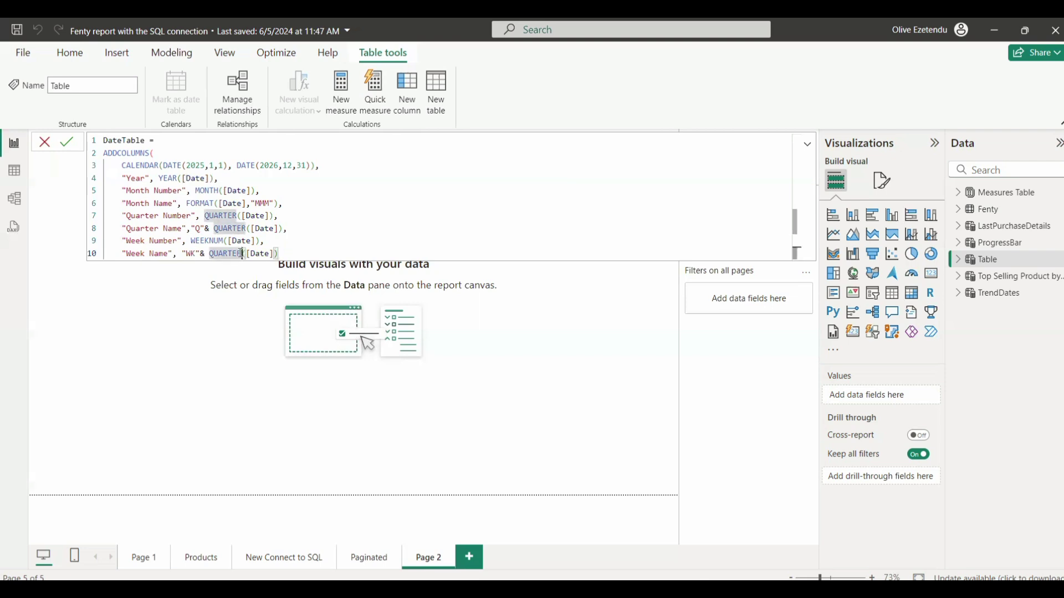
key("BackSpace")
key("BackSpace")
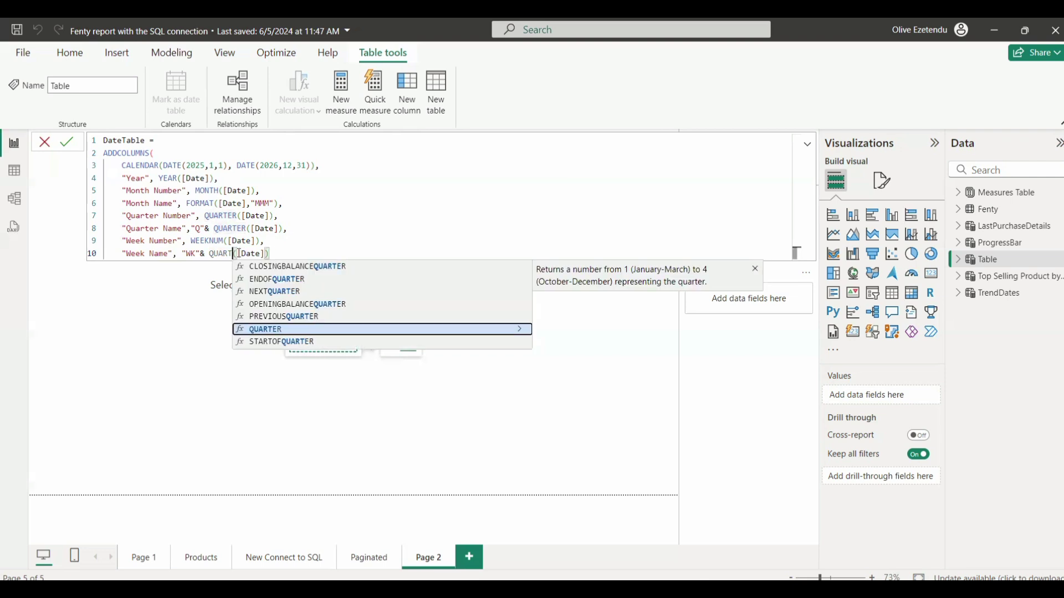
key("BackSpace")
key("BackSpace")
key("BackSpace")
key("BackSpace")
key("BackSpace")
type("we")
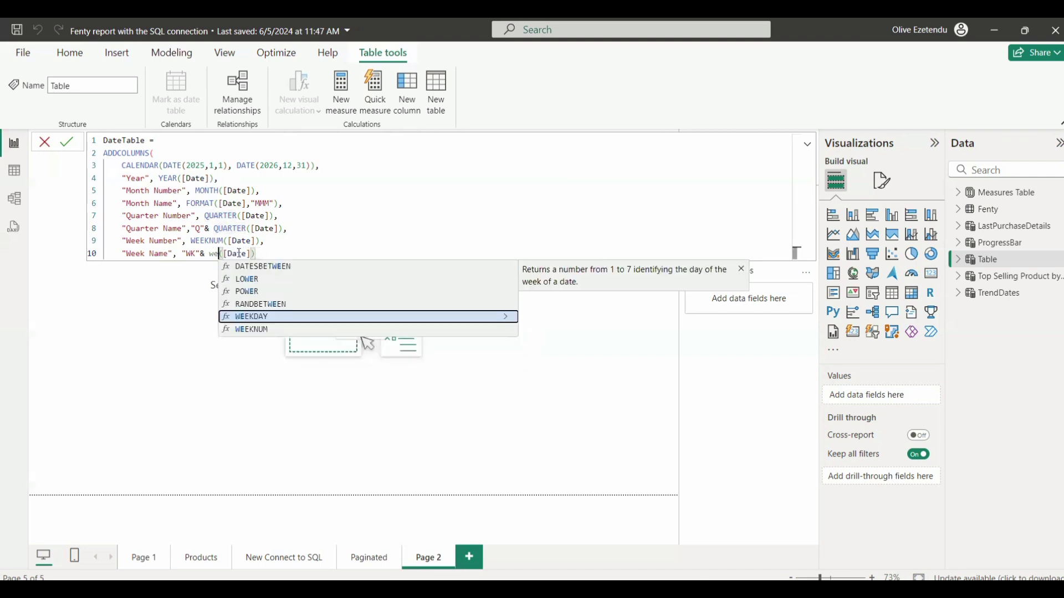
key("Down")
key("Tab")
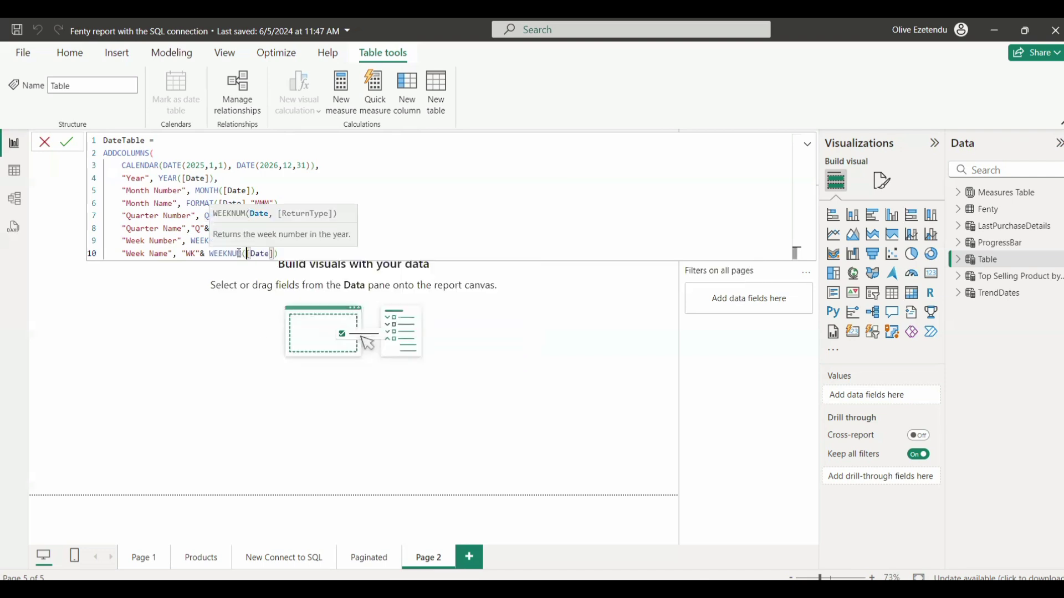
left_click(296, 251)
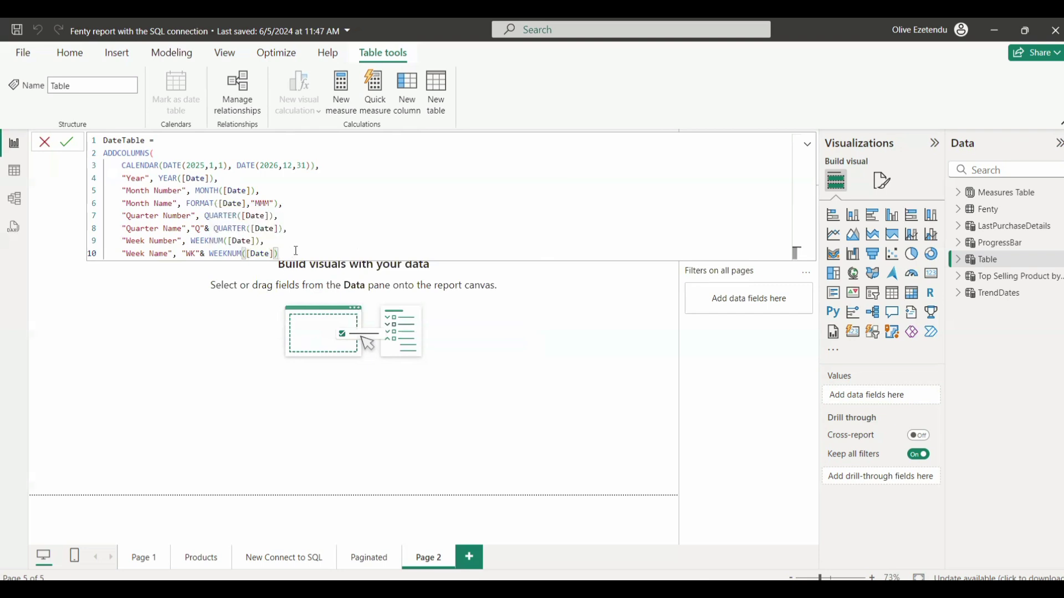
type(",")
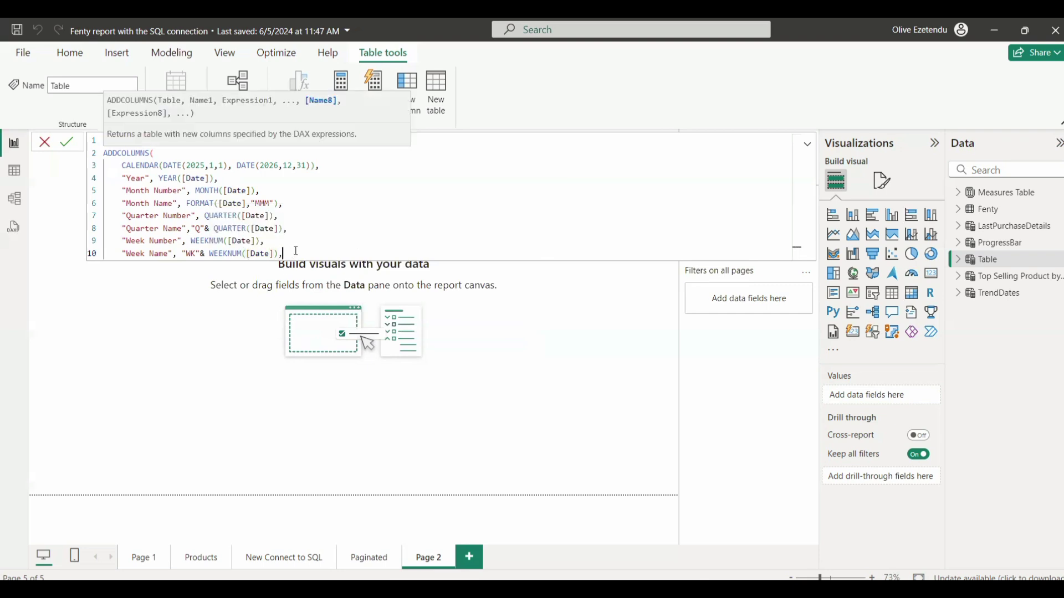
key("shift+Return")
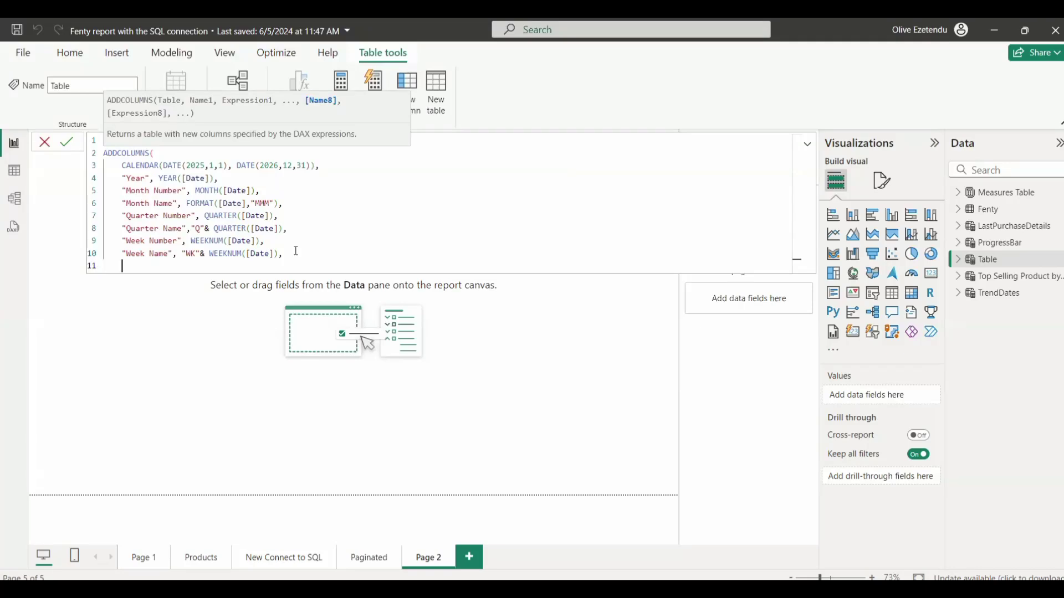
- Add a "Day" column defined as DAY([Date]) and continue the formula on a new line
type("\"")
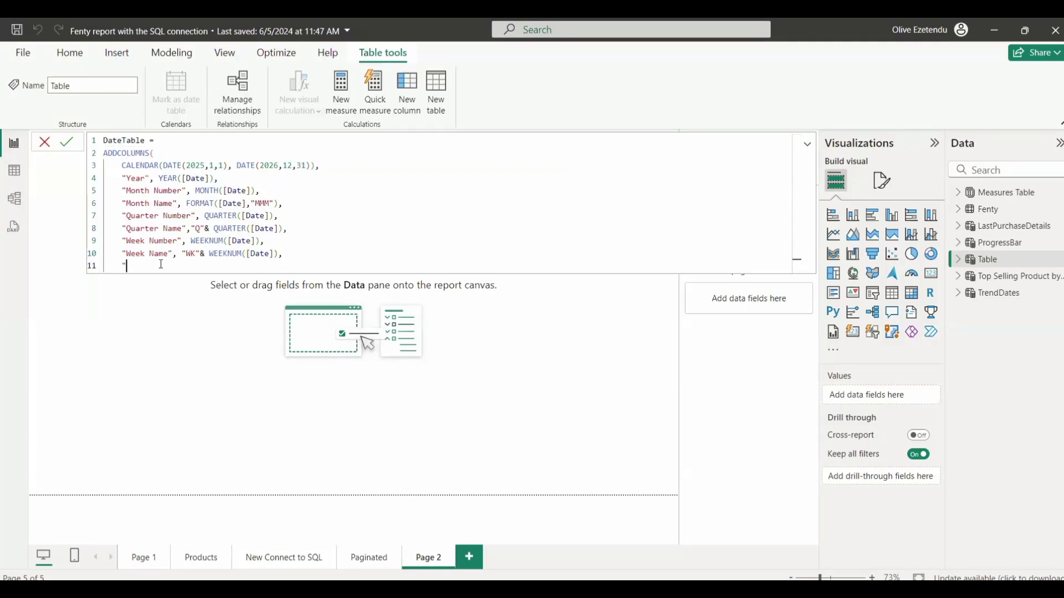
type("Day\", ")
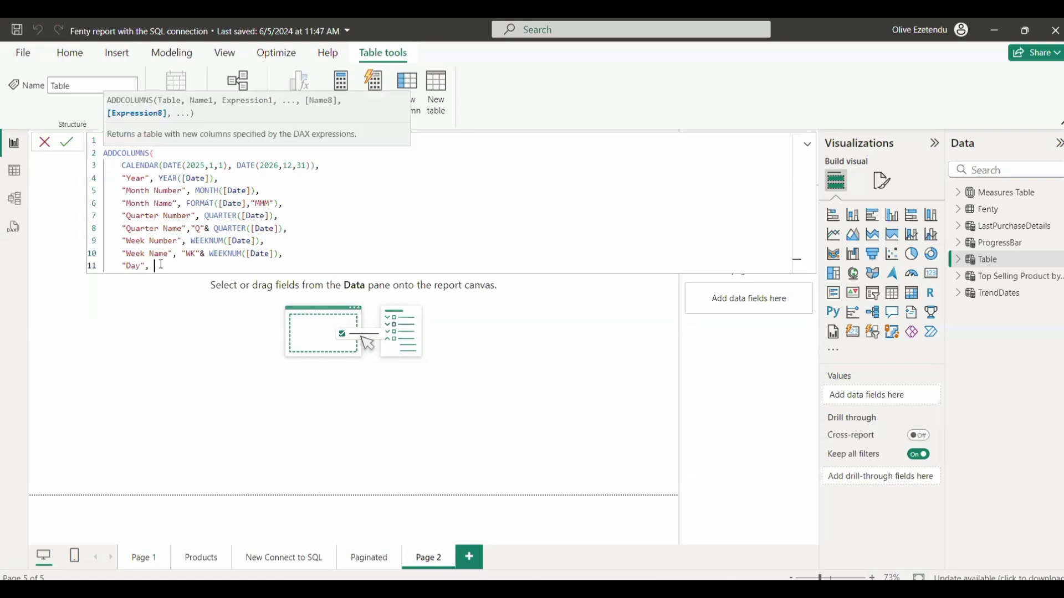
type("D")
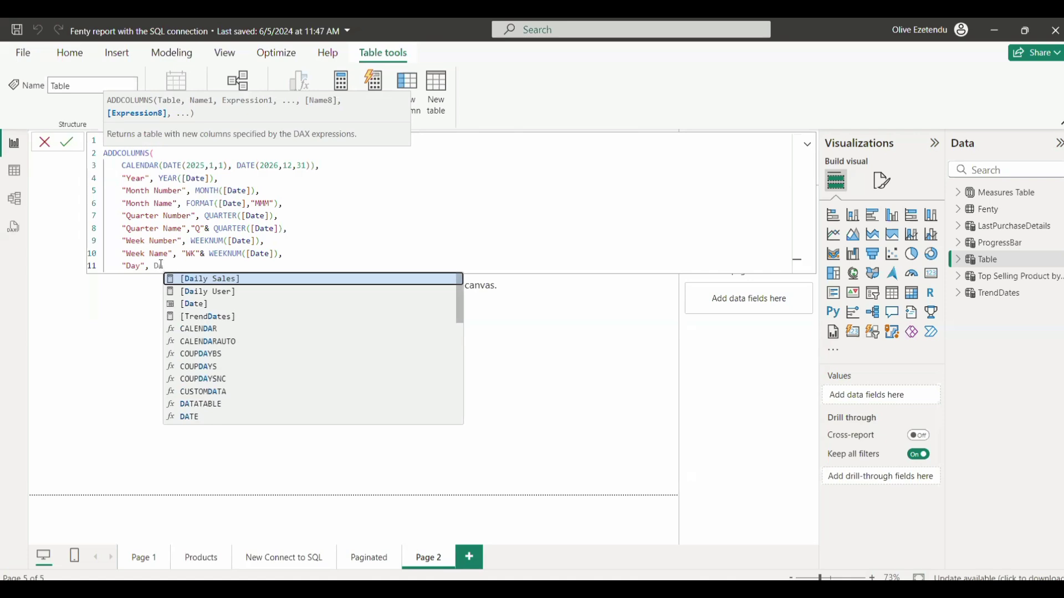
type("AY")
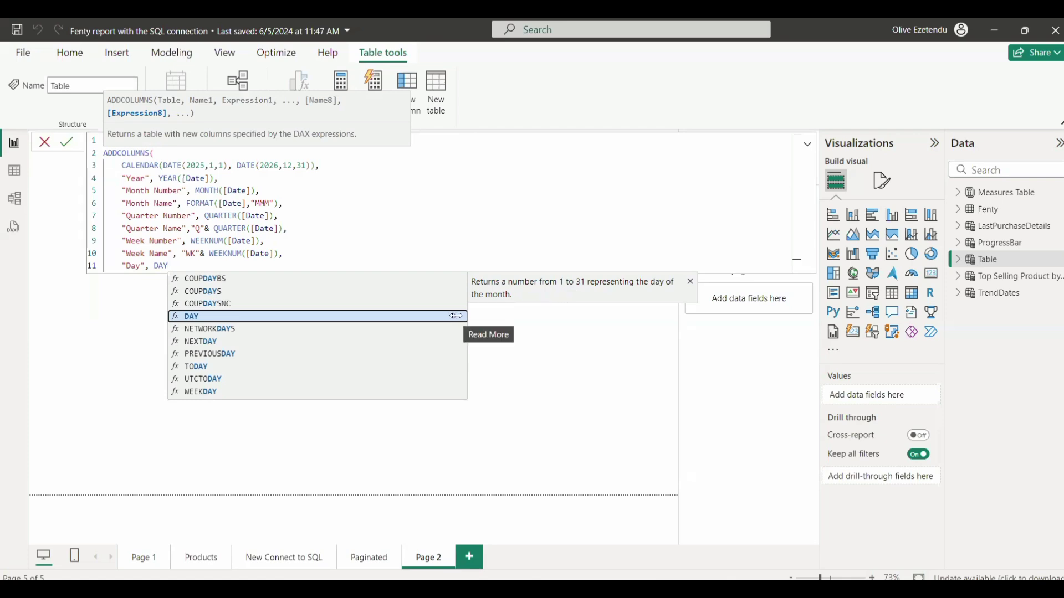
type("(")
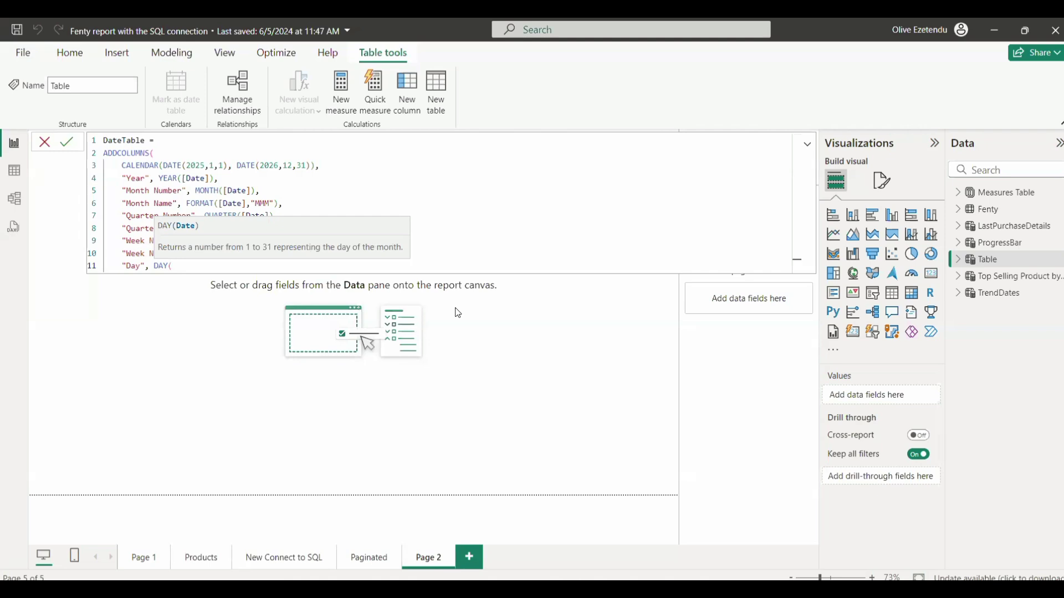
type("[")
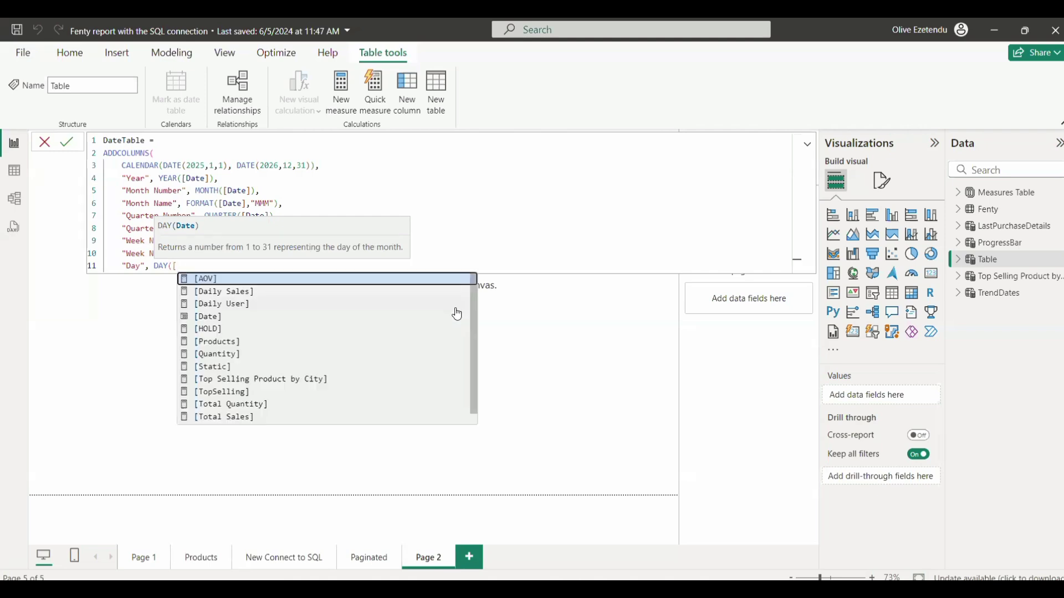
key("Down")
key("Down")
key("Down")
key("Tab")
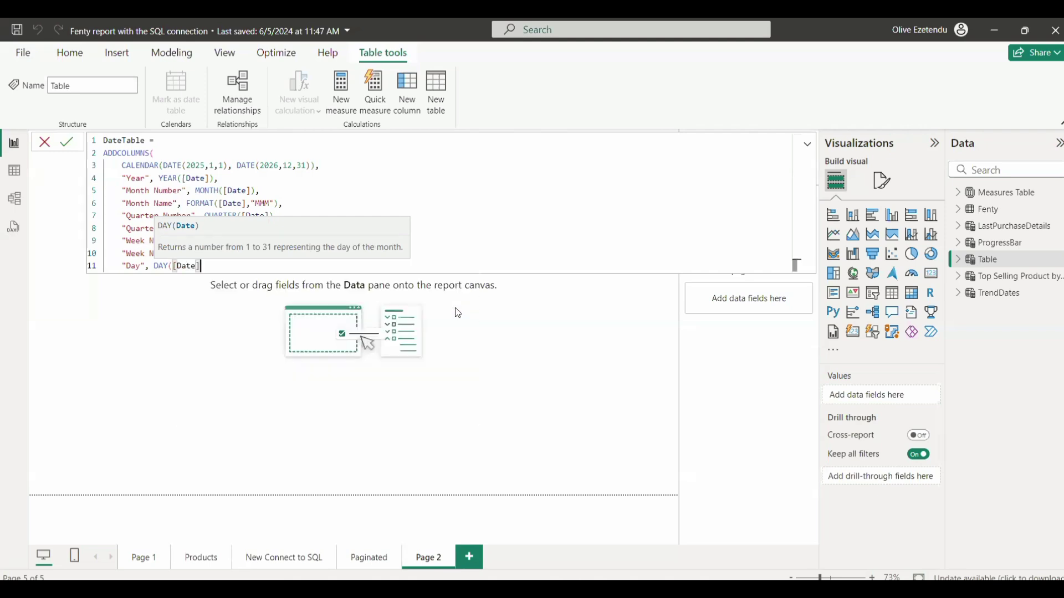
type("),")
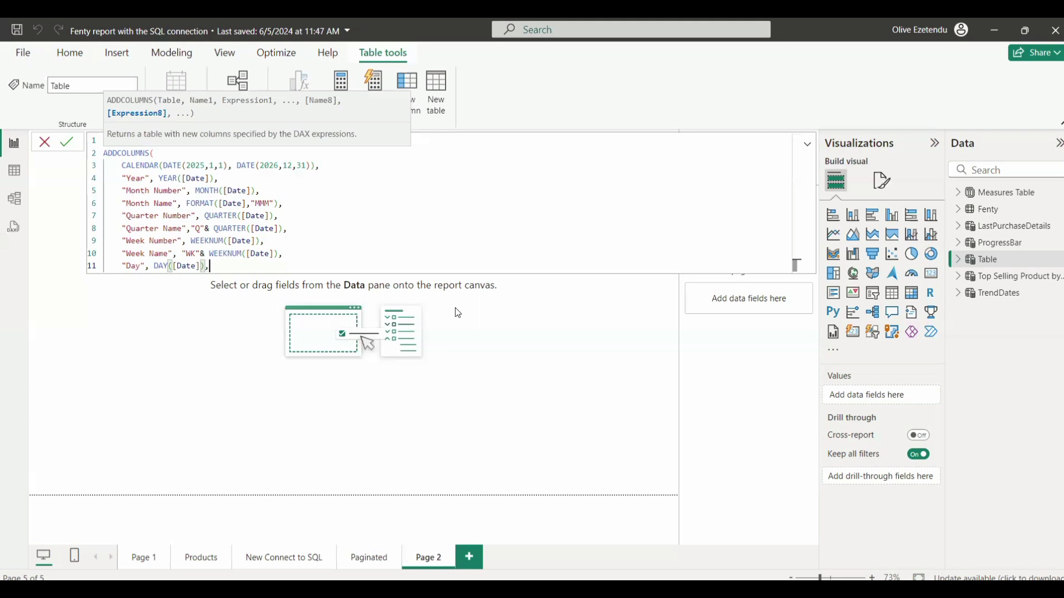
key("shift+Return")
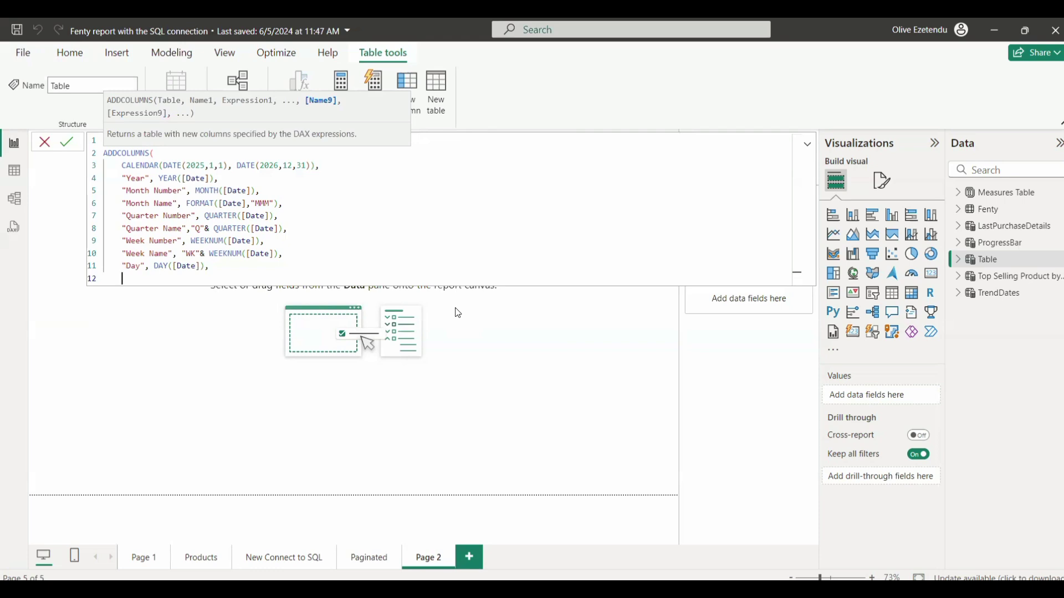
- Add a "Day of Week" column defined as WEEKDAY([Date]) and continue the formula on a new line
type("\"Day of Week\",")
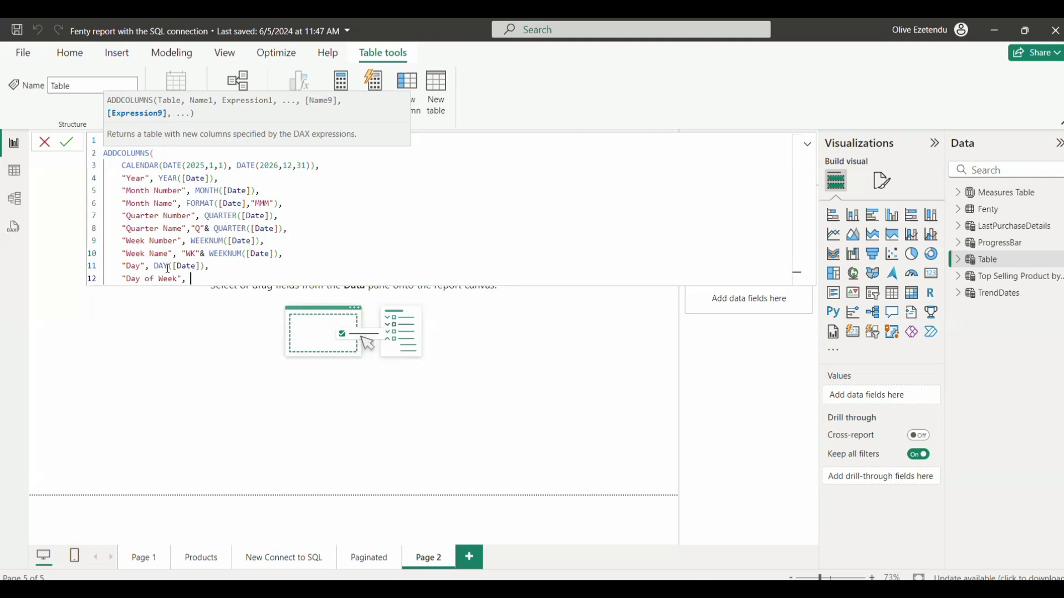
type("w")
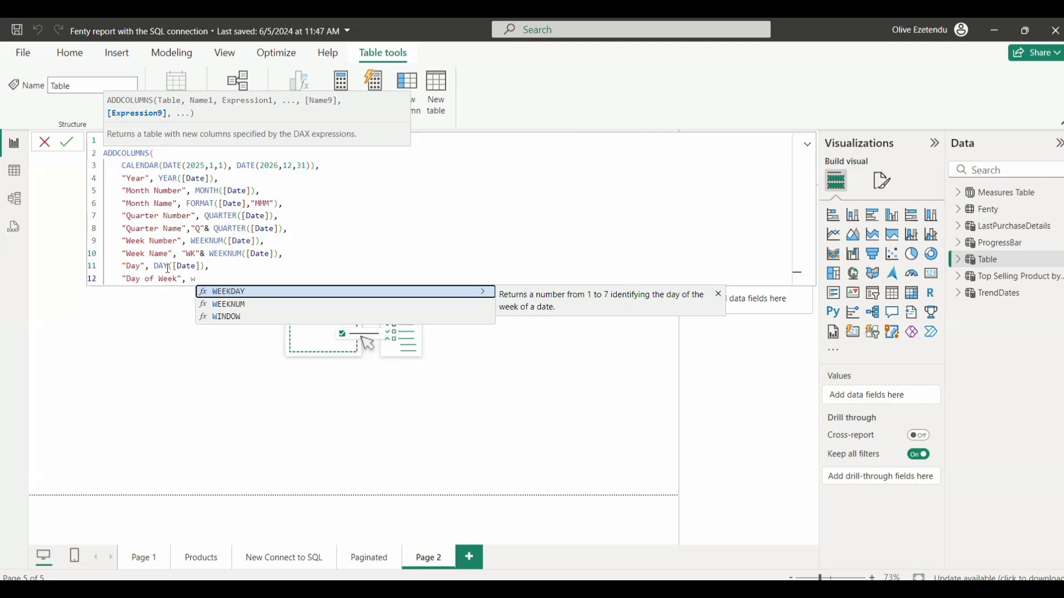
key("Tab")
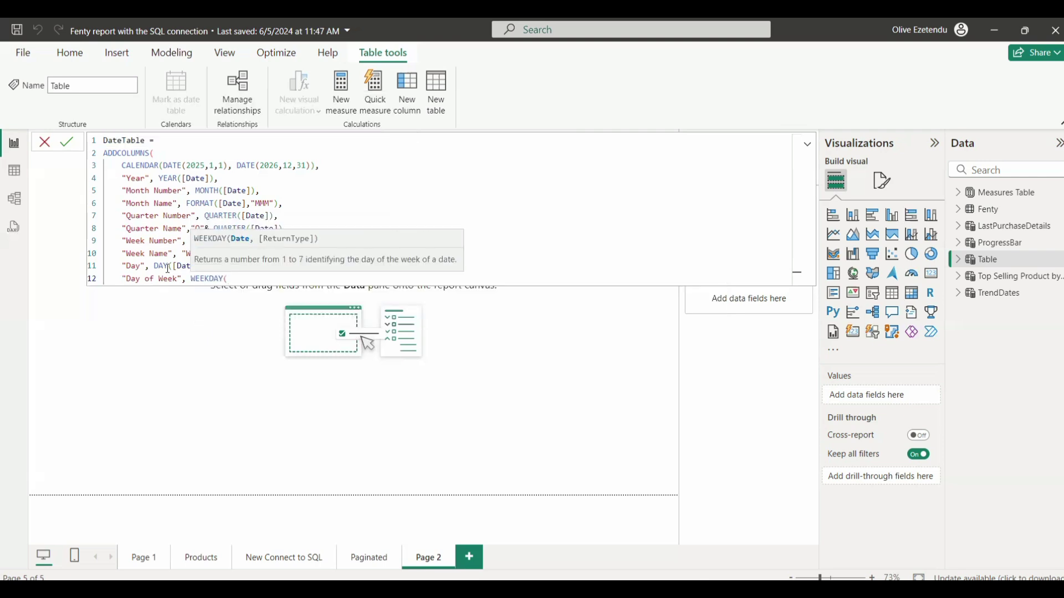
type("[")
key("Down")
key("Down")
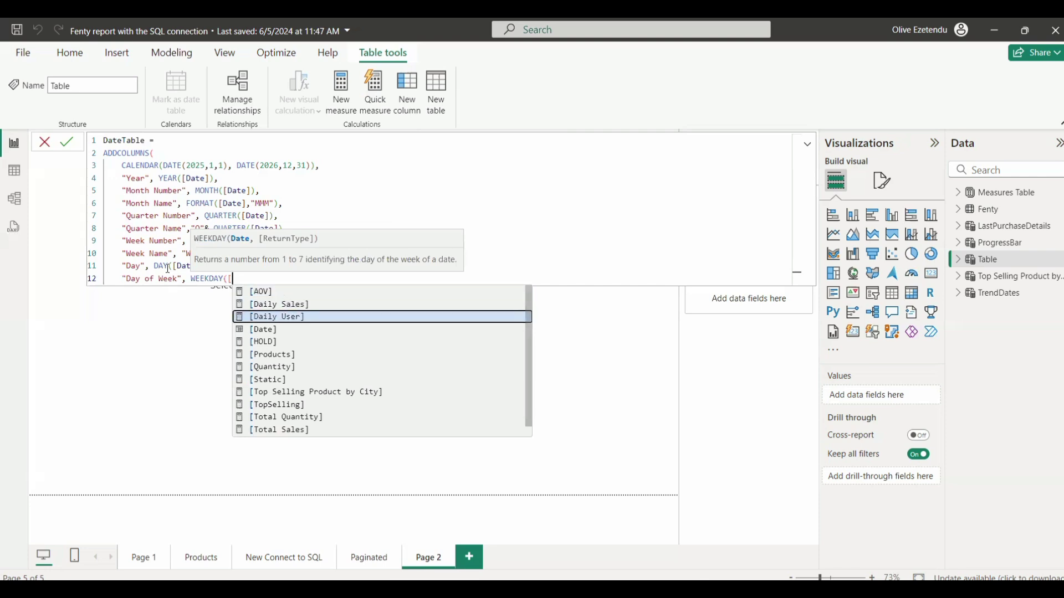
key("Down")
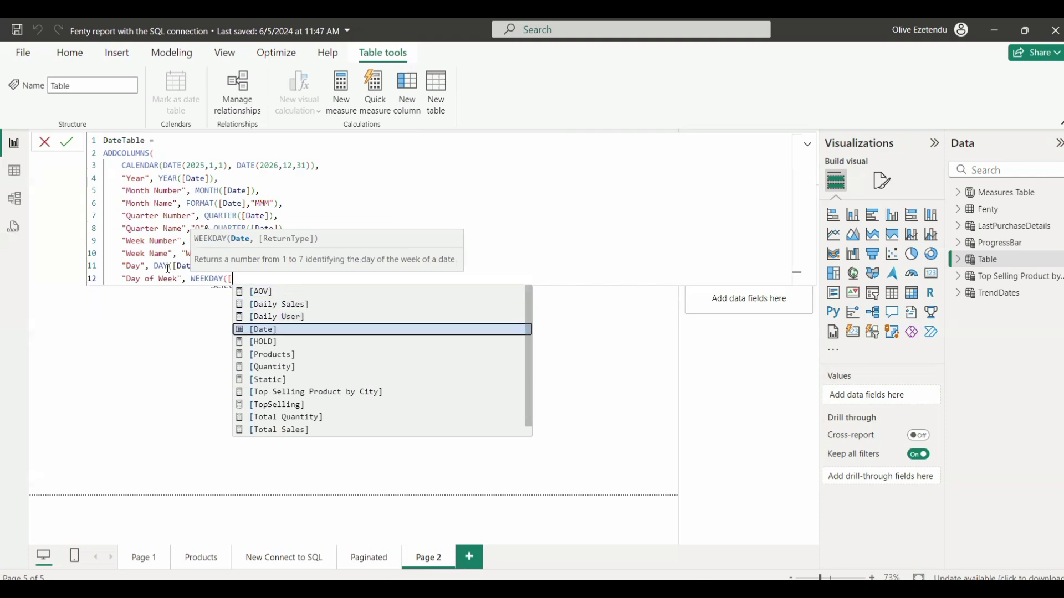
key("Tab")
type(")")
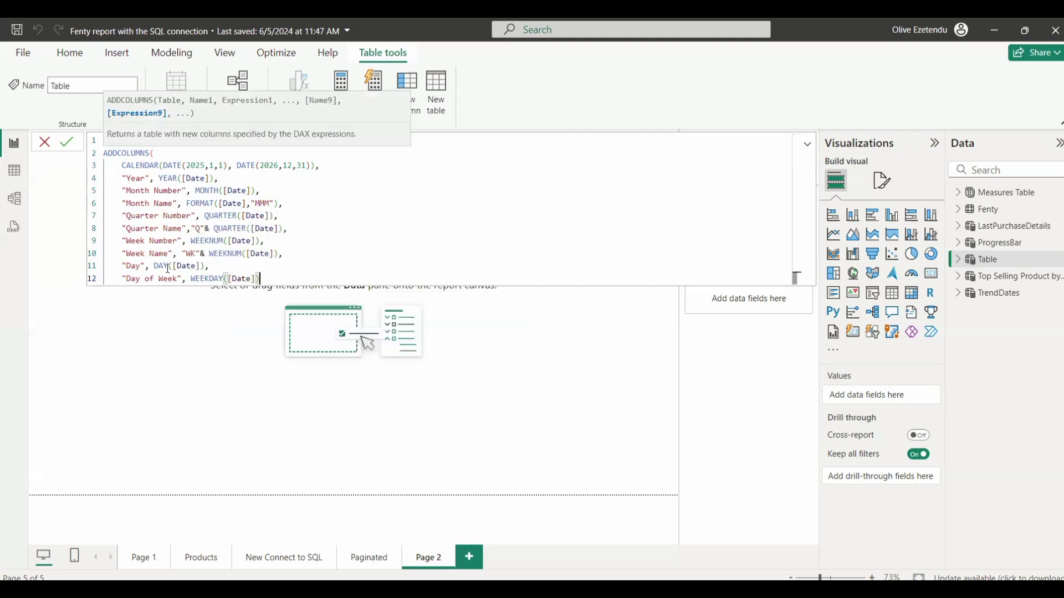
type(",")
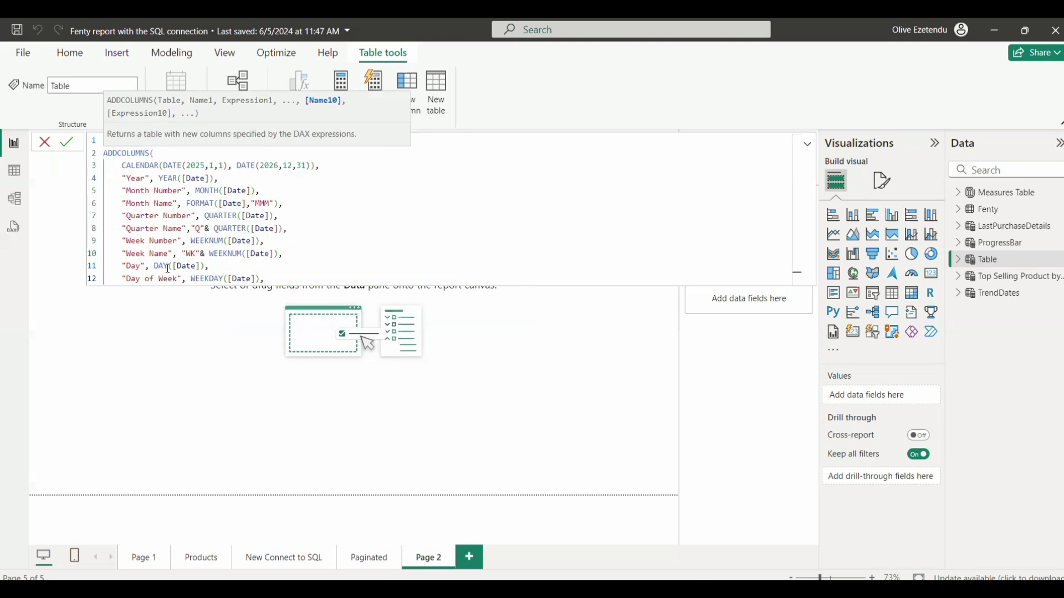
key("shift+Return")
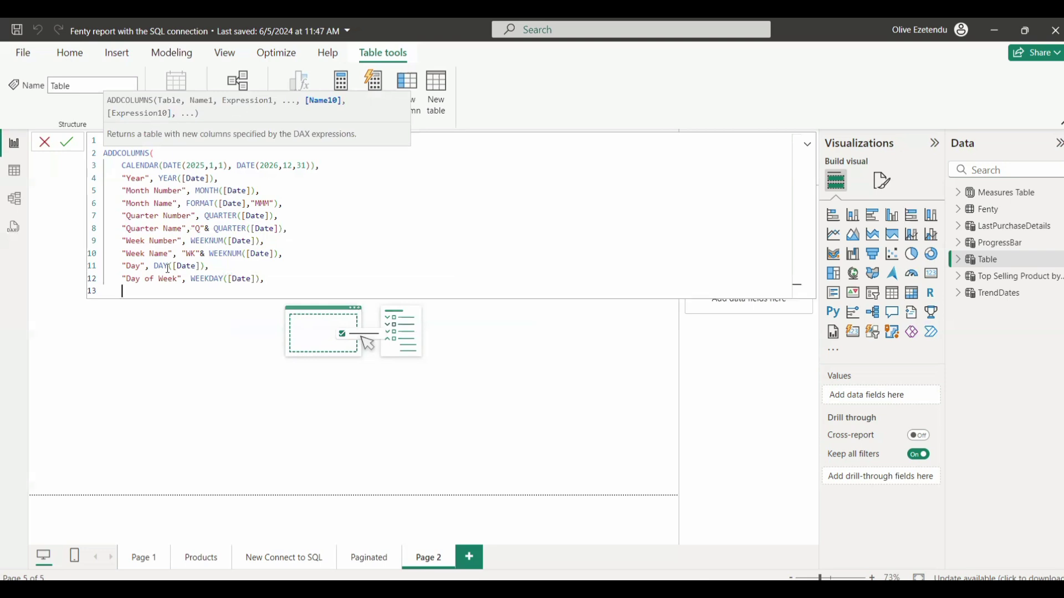
- Add a "Day Name" column to the formula, reusing the FORMAT expression copied from the Month Name line
type("\"Day Name\",")
left_click_drag(279, 203, 185, 205)
key("ctrl+c")
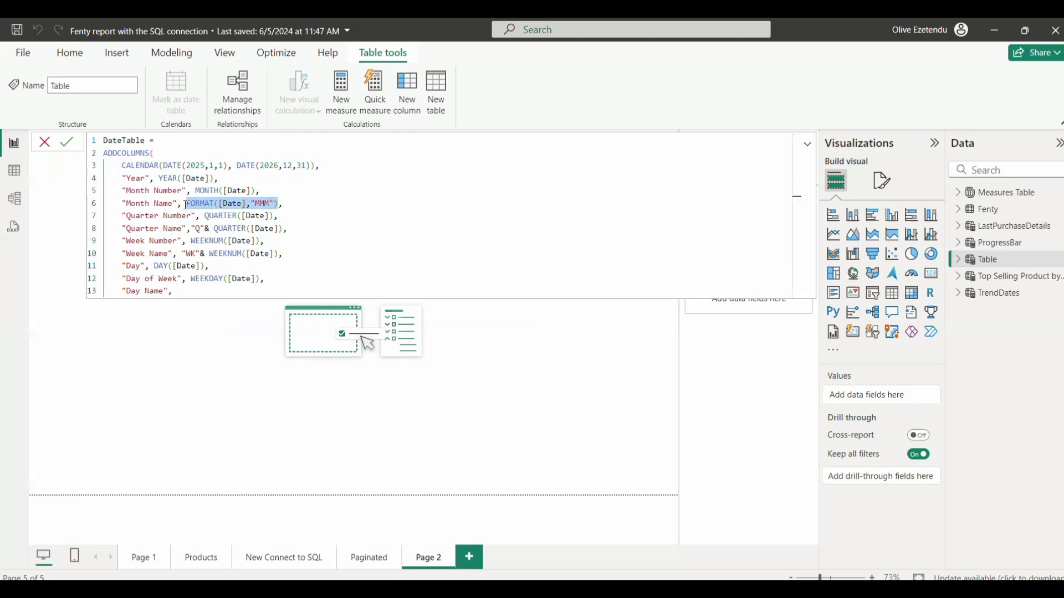
left_click(181, 291)
key("ctrl+v")
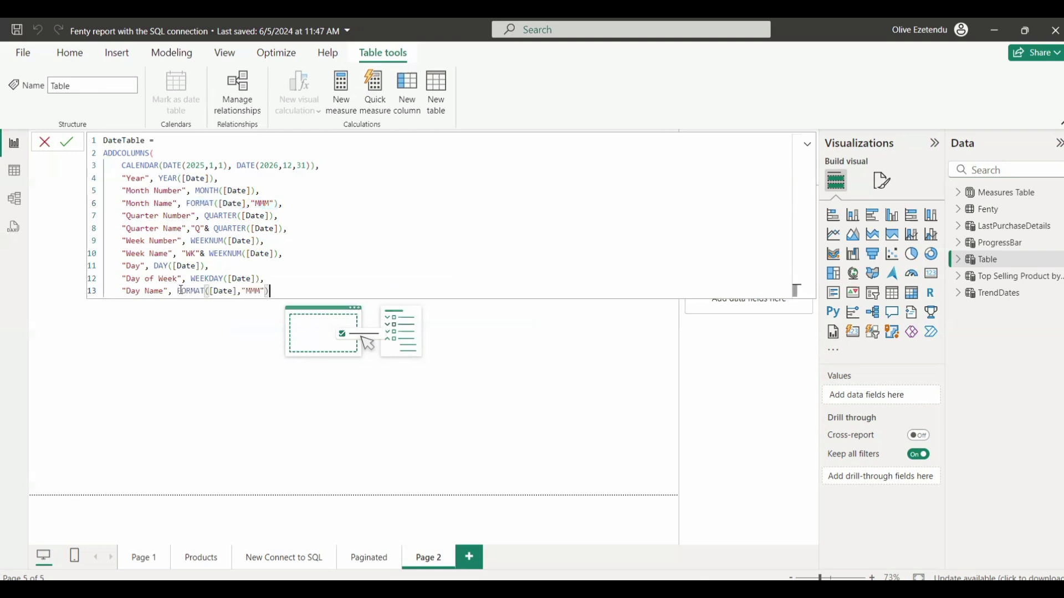
- Change the Day Name format string to "ddd", then close the ADDCOLUMNS formula with a parenthesis on a new line and commit it
double_click(260, 291)
key("BackSpace")
type("ddd")
key("shift+Return")
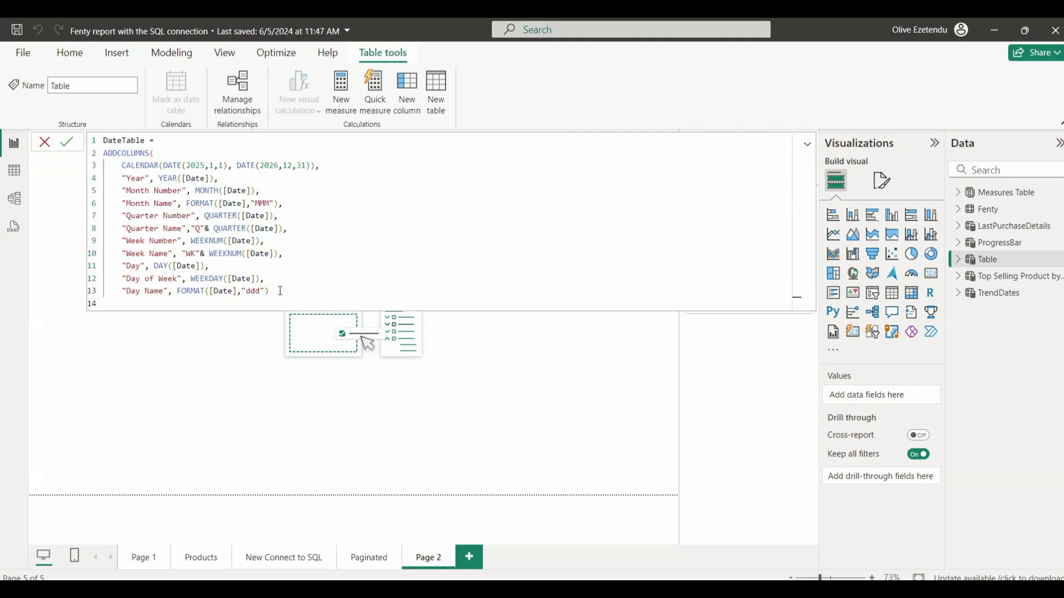
type(")")
left_click(67, 143)
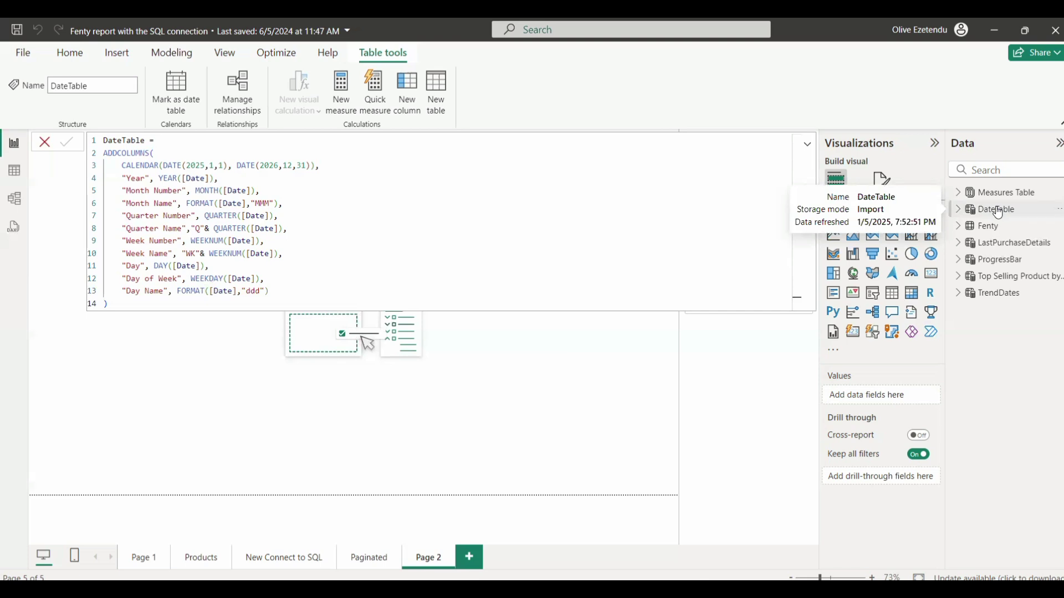
- Show DateTable's data grid, examine its generated rows and columns, and collapse the expanded formula
left_click(998, 212)
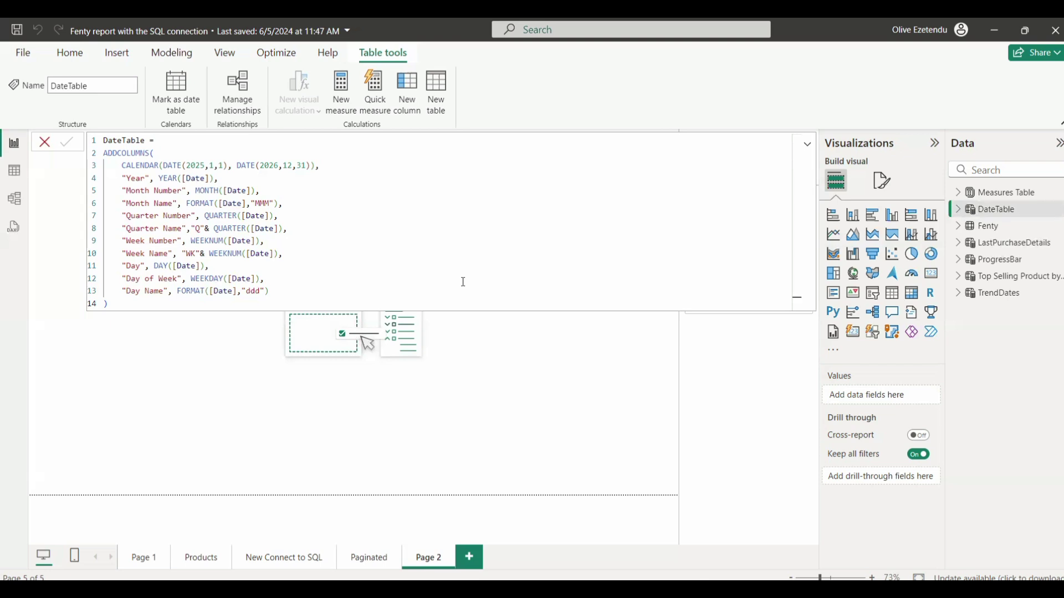
left_click(15, 177)
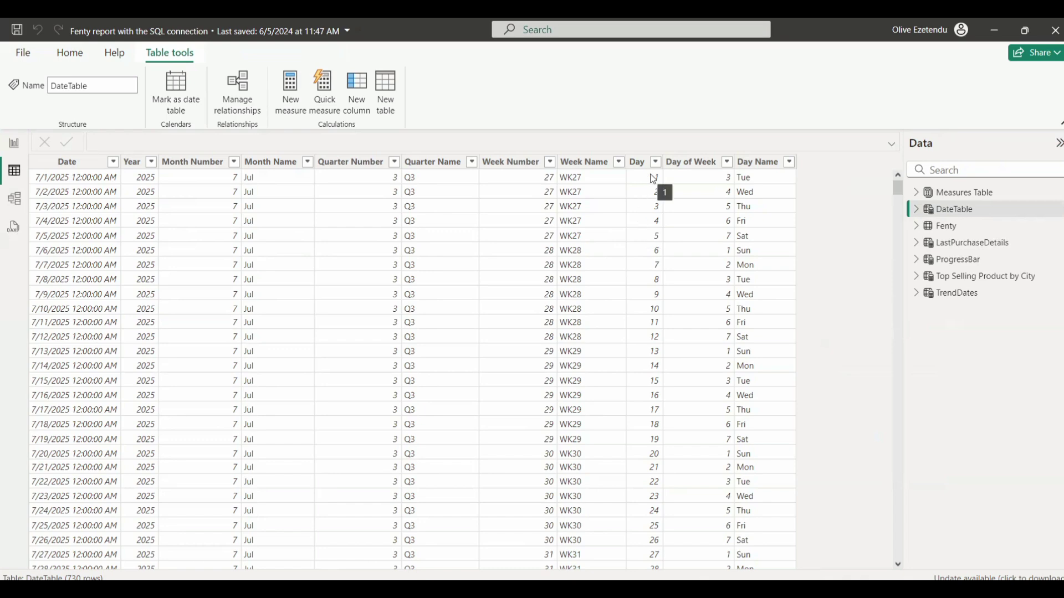
scroll(654, 179, "down", 8)
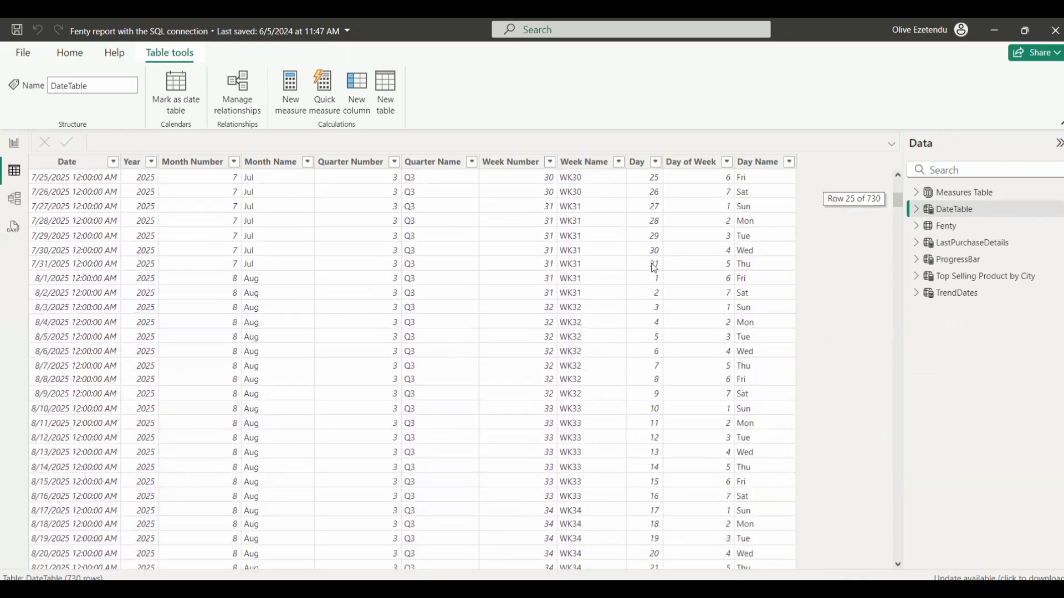
scroll(669, 260, "up", 8)
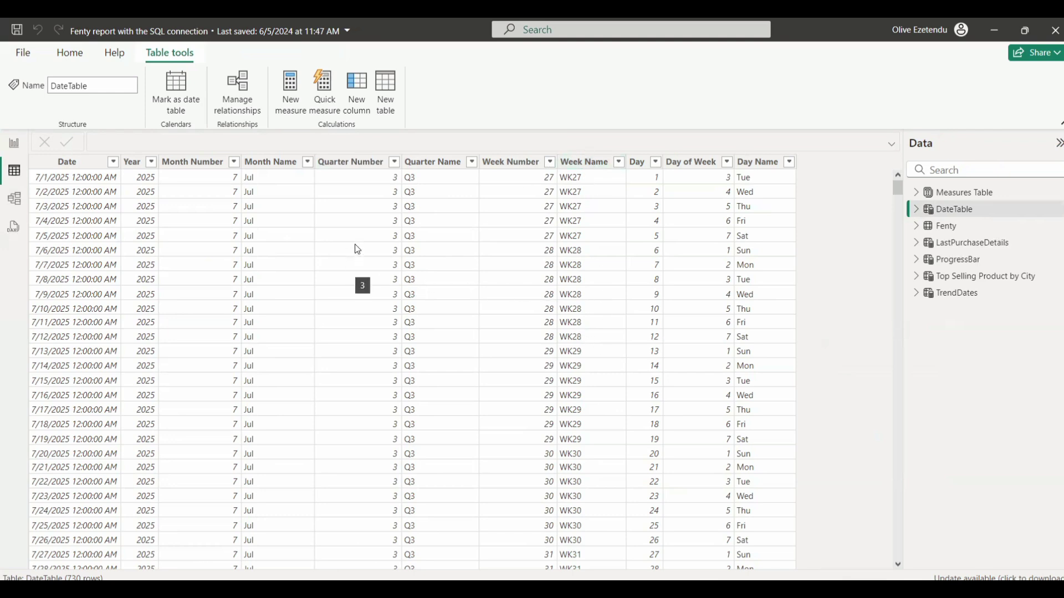
left_click(72, 168)
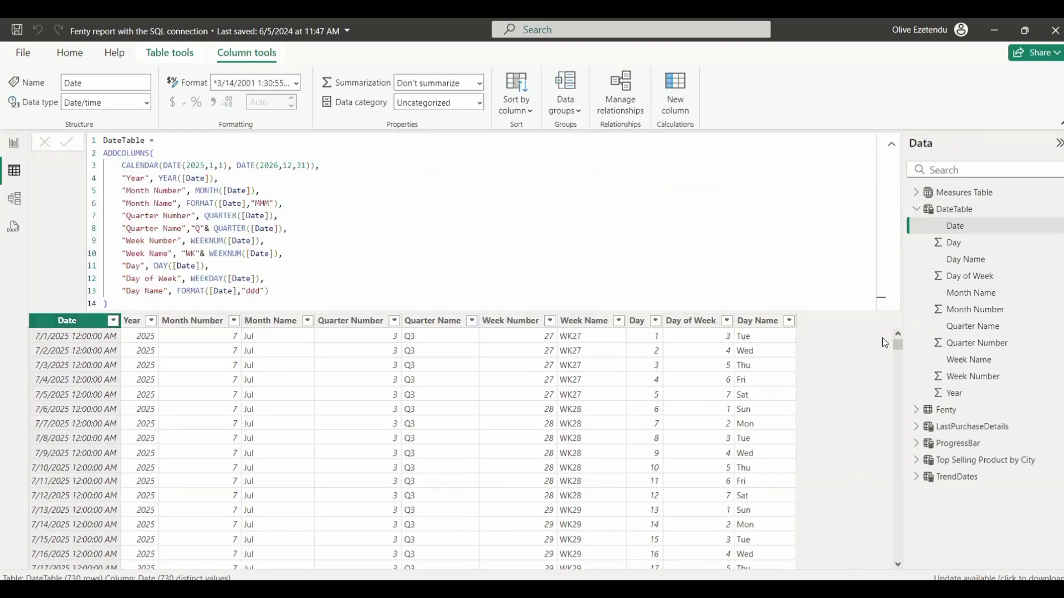
left_click(891, 144)
left_click(892, 144)
left_click(891, 144)
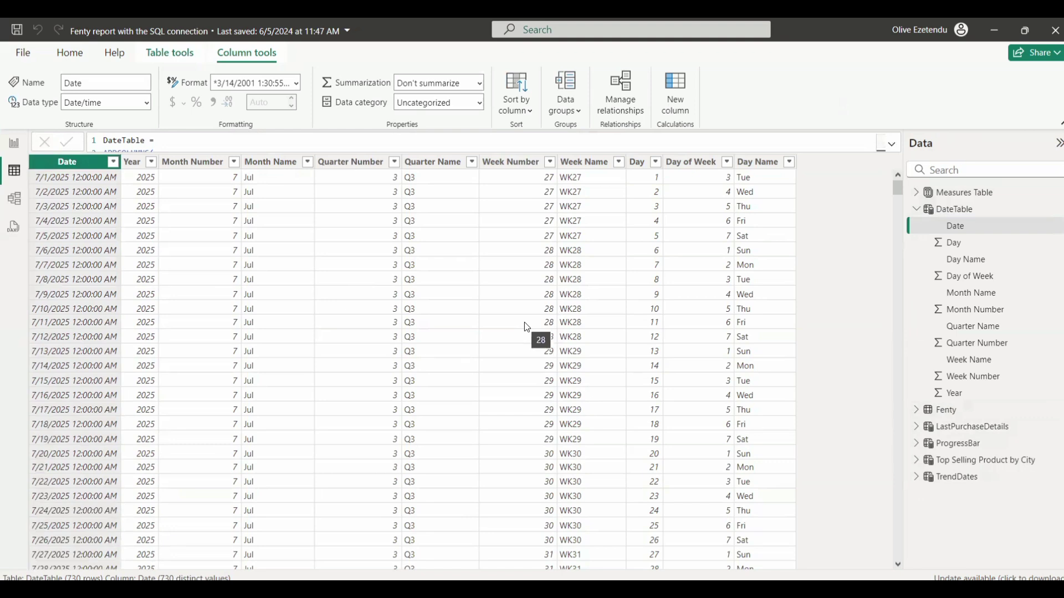
- Sort DateTable's Month Name column by Month Number
left_click(973, 309)
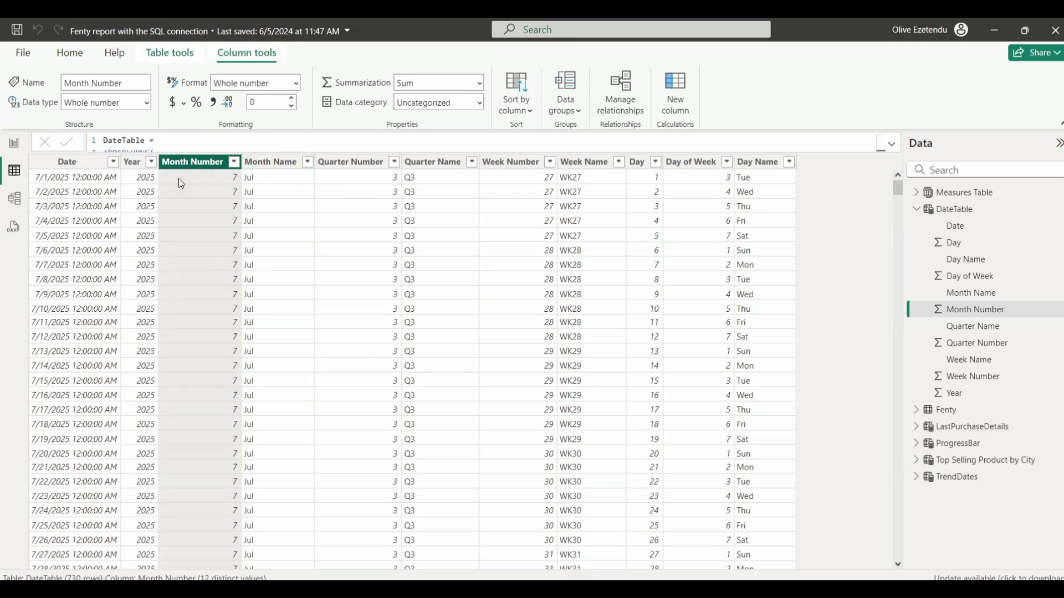
left_click(267, 166)
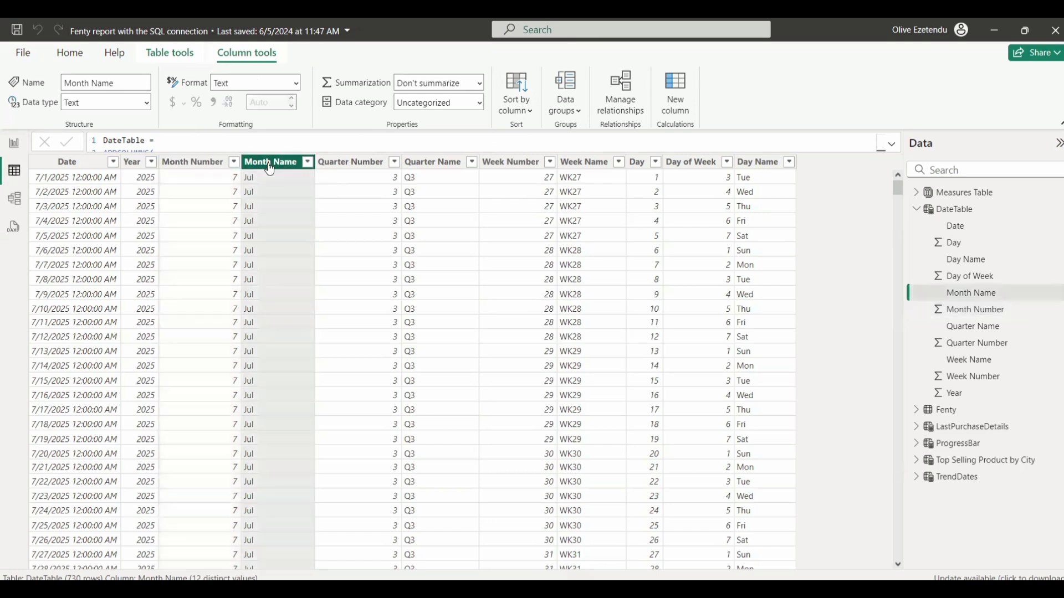
left_click(516, 106)
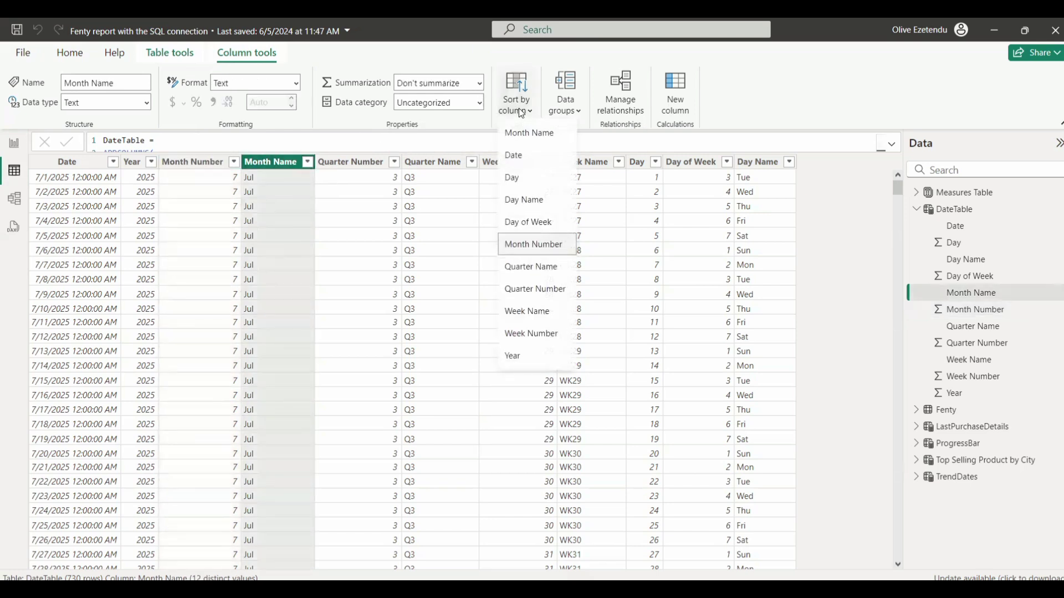
left_click(516, 244)
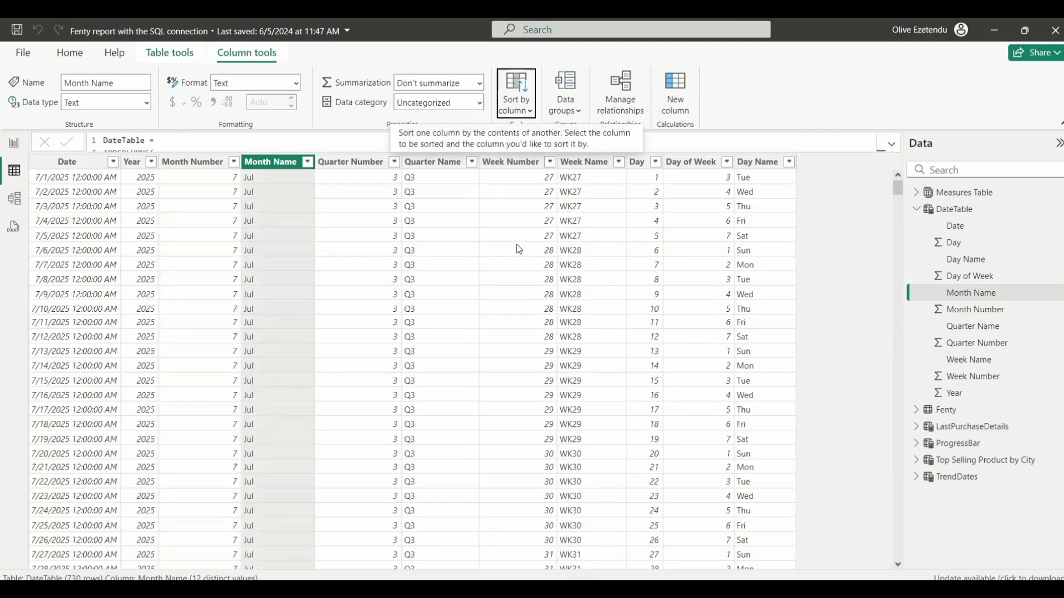
- Sort DateTable's Quarter Name column by Quarter Number
left_click(434, 165)
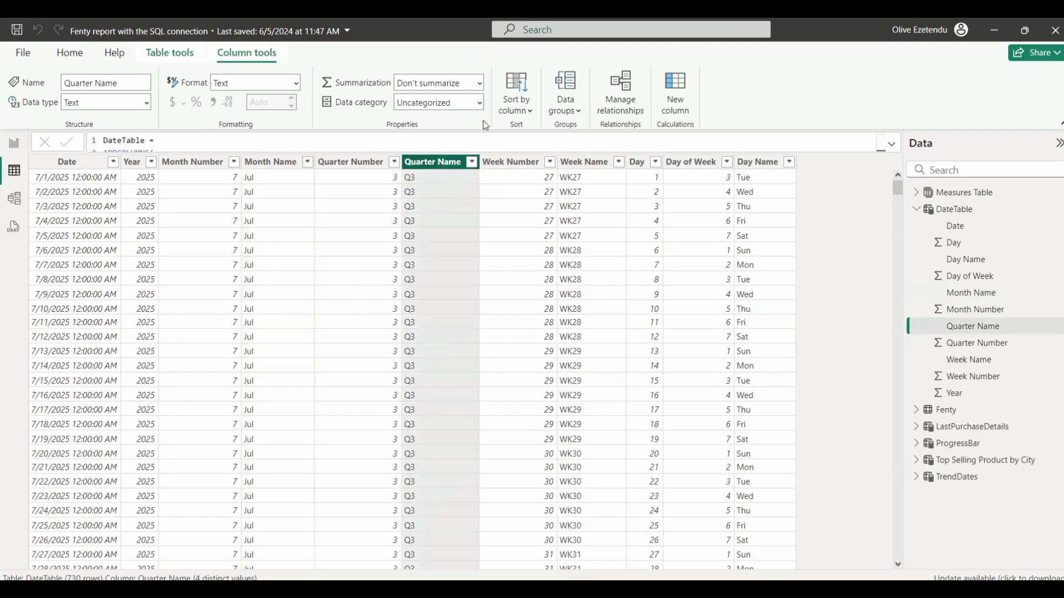
left_click(514, 111)
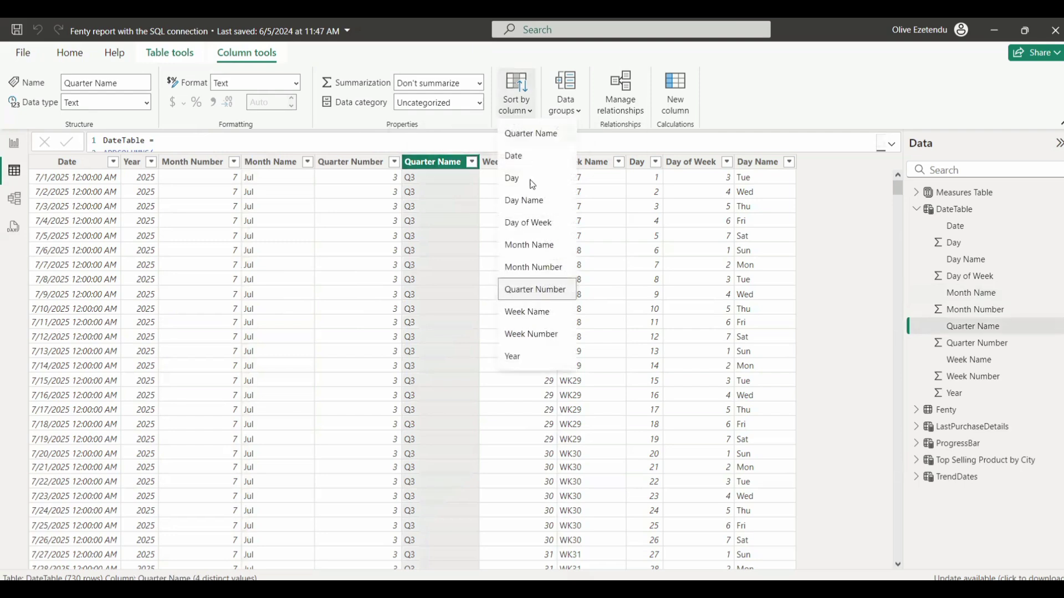
left_click(536, 289)
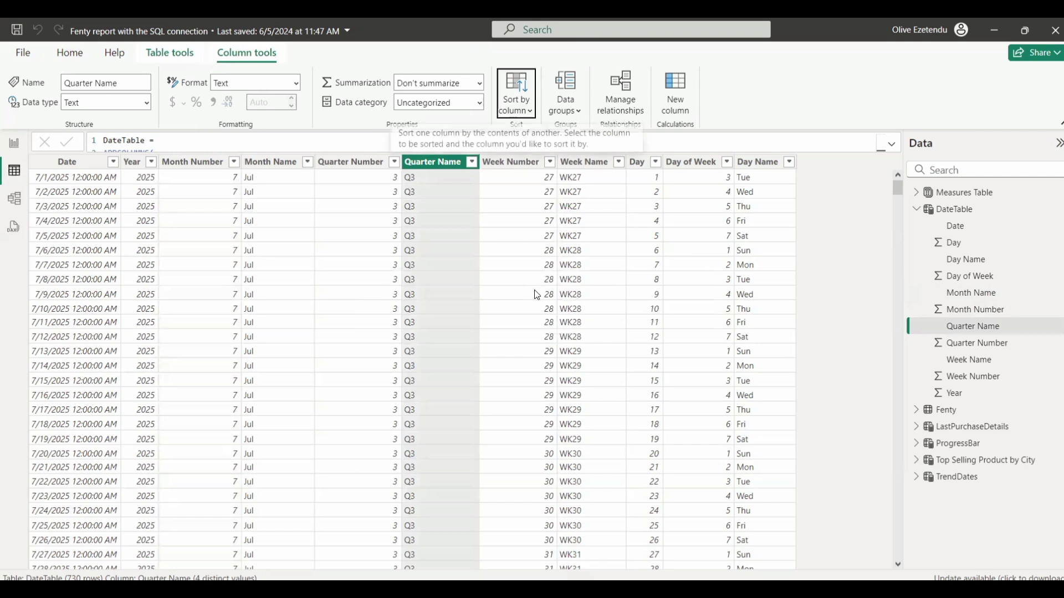
- Sort DateTable's Week Name column by Week Number
left_click(586, 169)
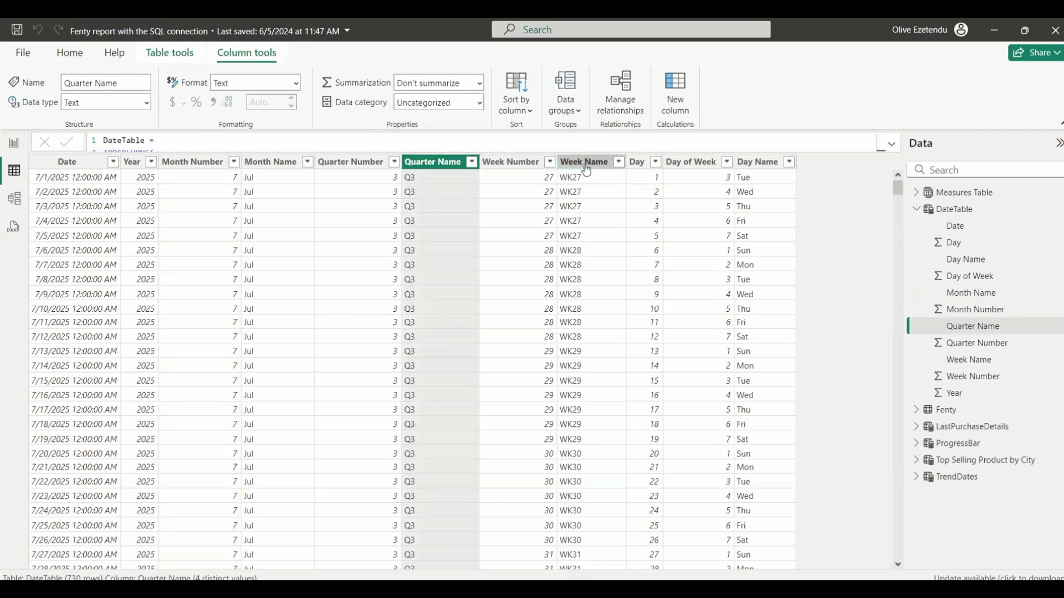
left_click(516, 108)
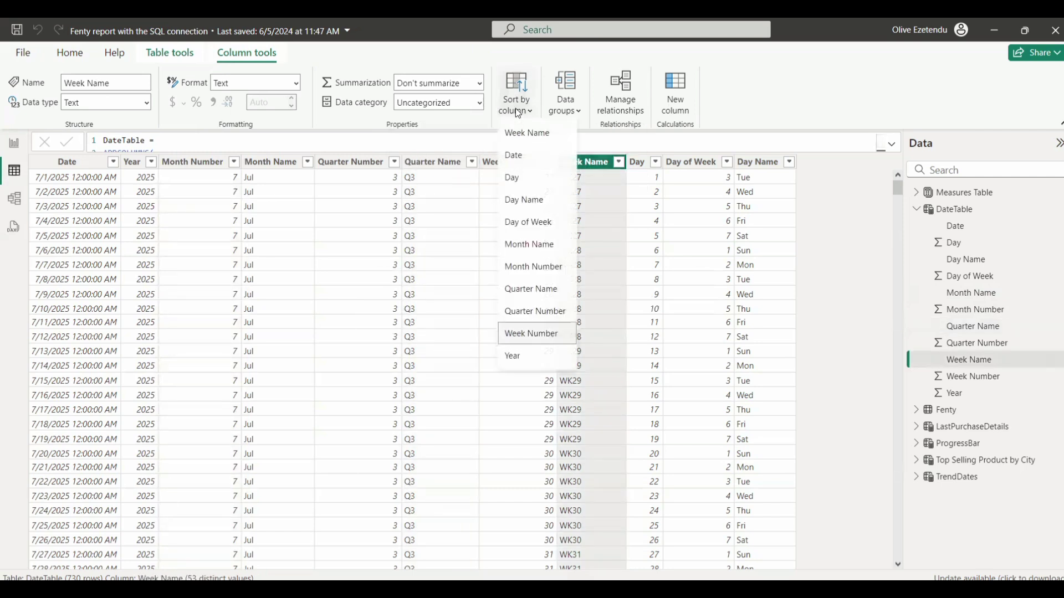
left_click(525, 337)
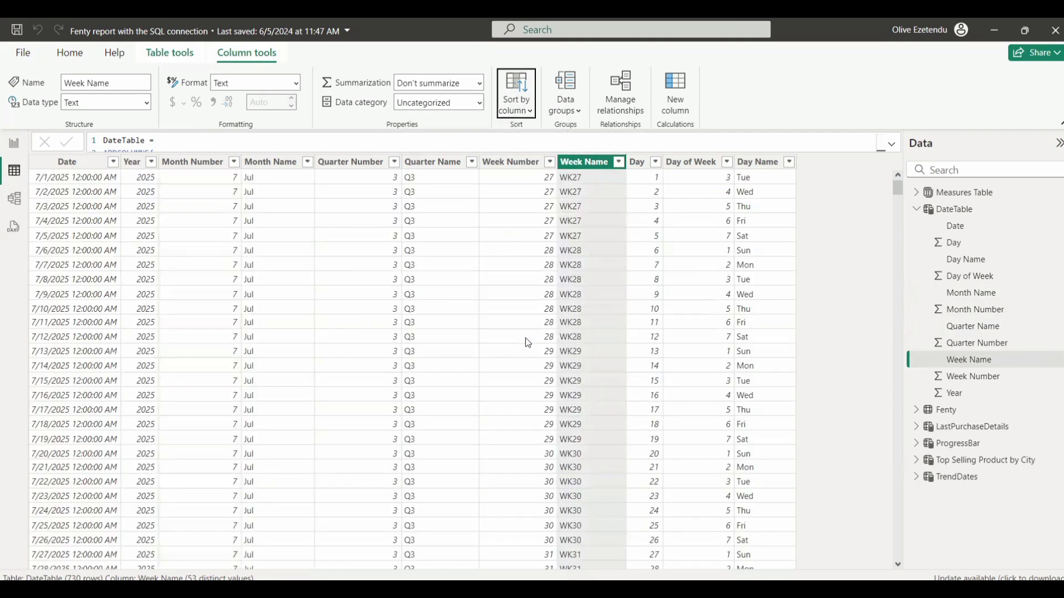
- Sort DateTable's Day Name column by Day of Week
left_click(765, 166)
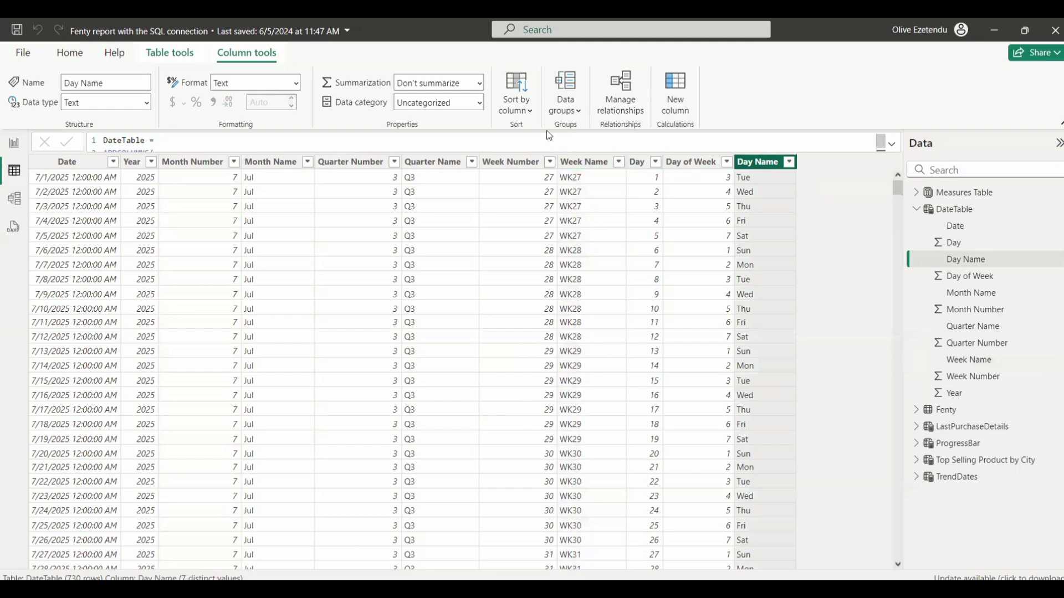
left_click(523, 113)
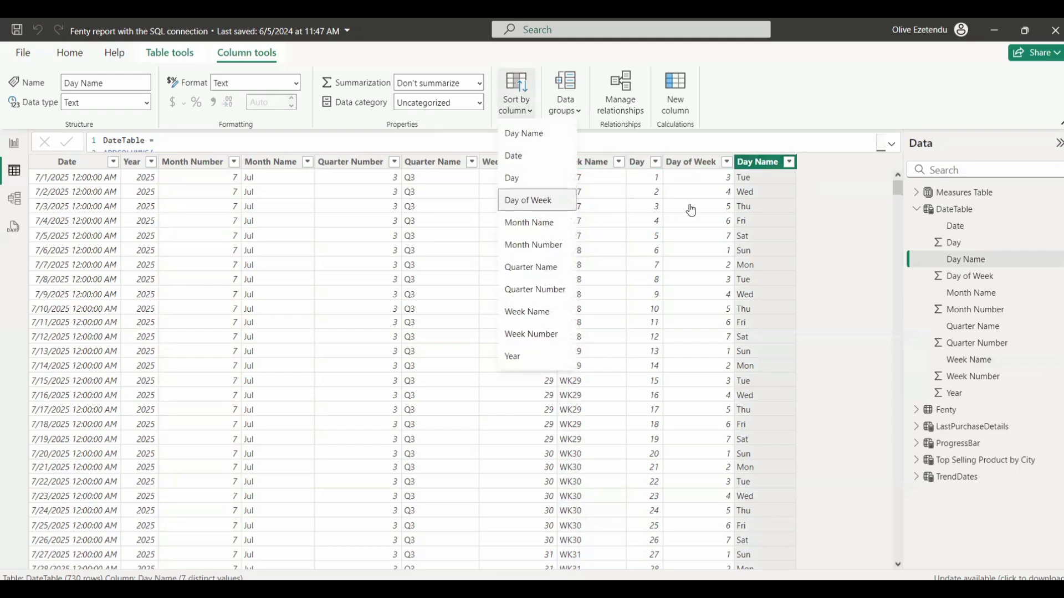
left_click(545, 202)
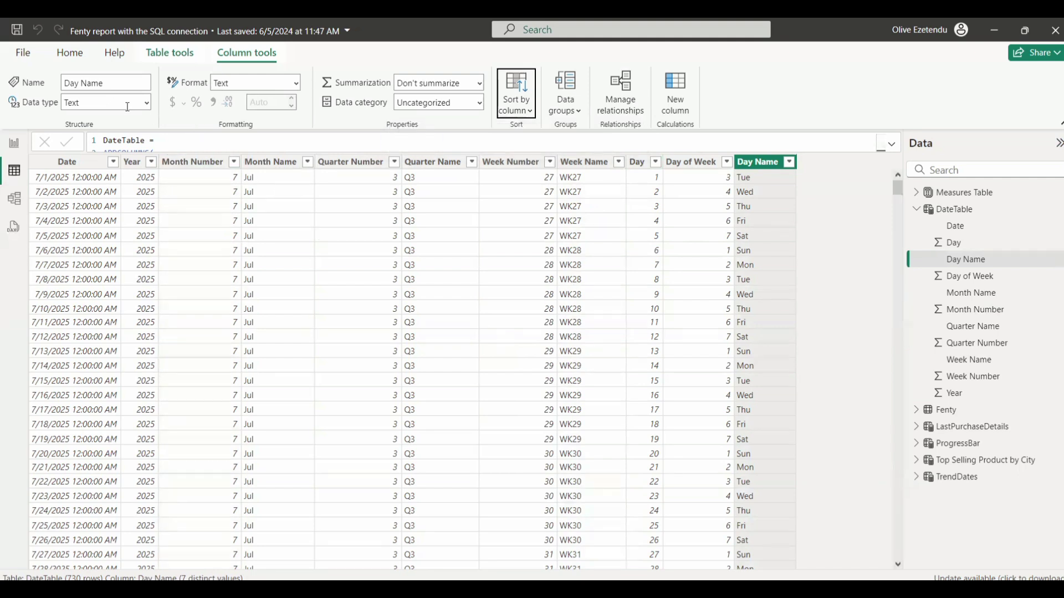
- Mark DateTable as a date table with Date as its date column and save the setting
left_click(165, 58)
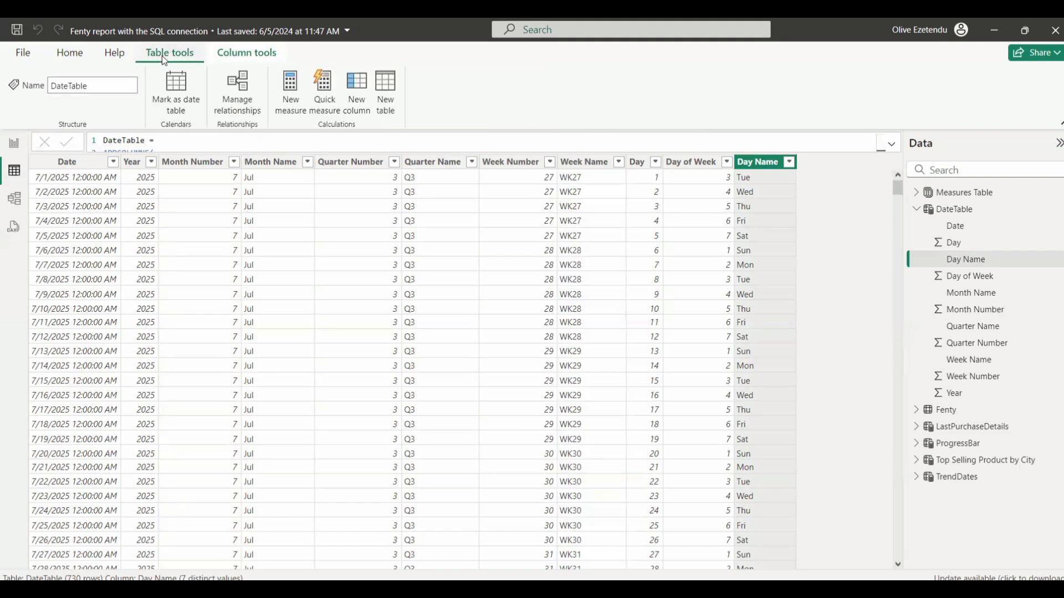
left_click(67, 162)
left_click(166, 91)
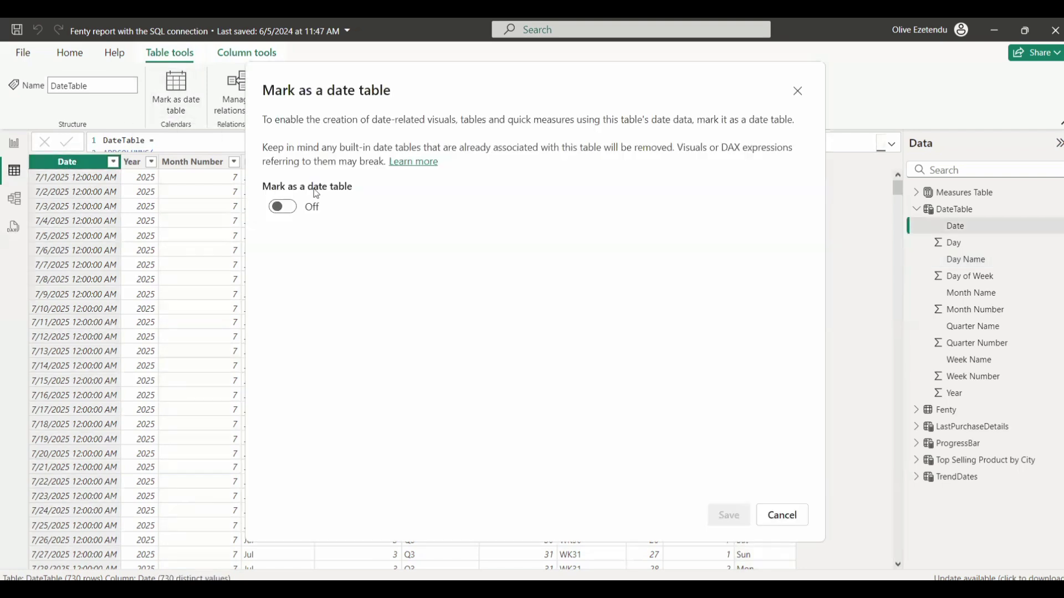
left_click(291, 214)
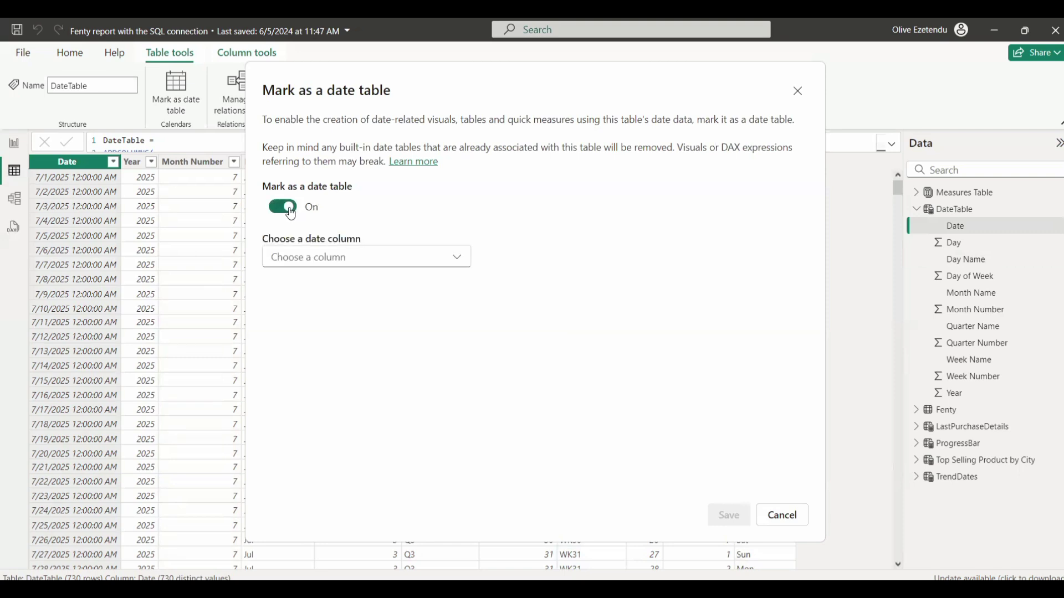
left_click(376, 265)
left_click(363, 280)
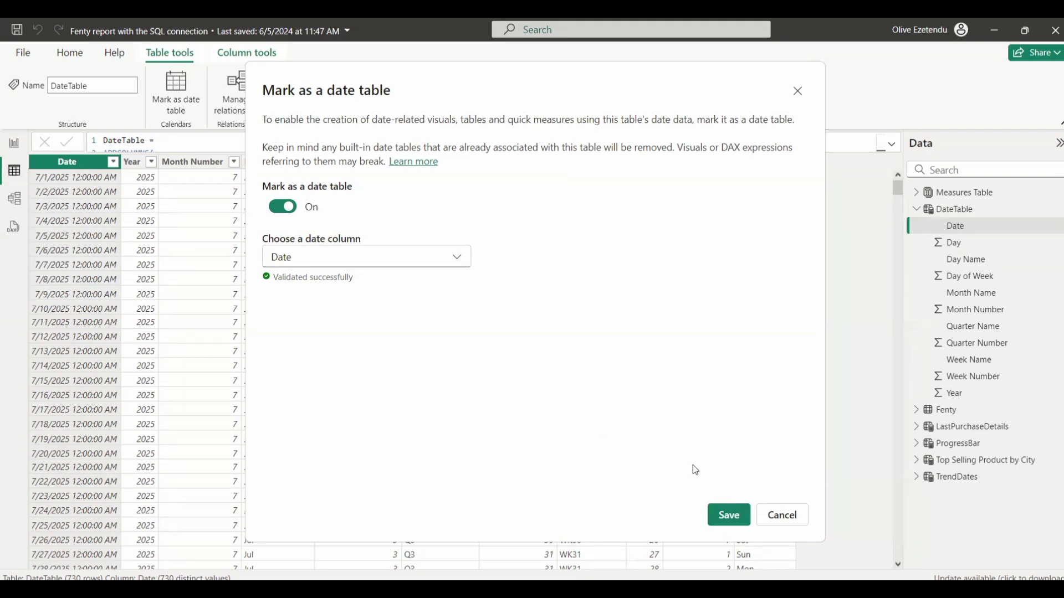
left_click(729, 516)
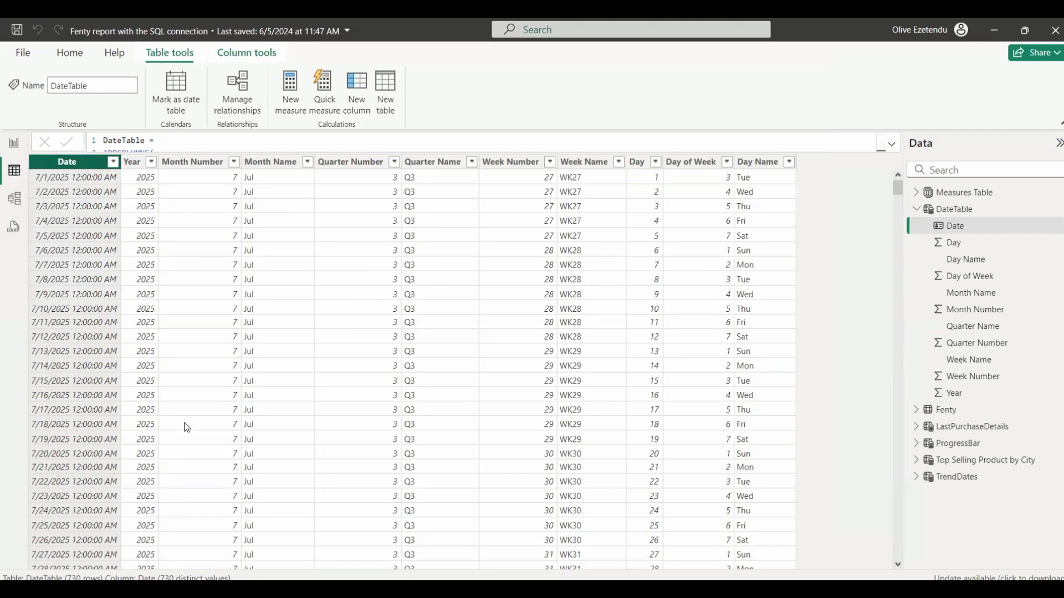
- Separate the overlapping DateTable, Top Selling Product by City, TrendDates, ProgressBar and LastPurchaseDetails cards from Fenty in the model diagram
left_click(14, 213)
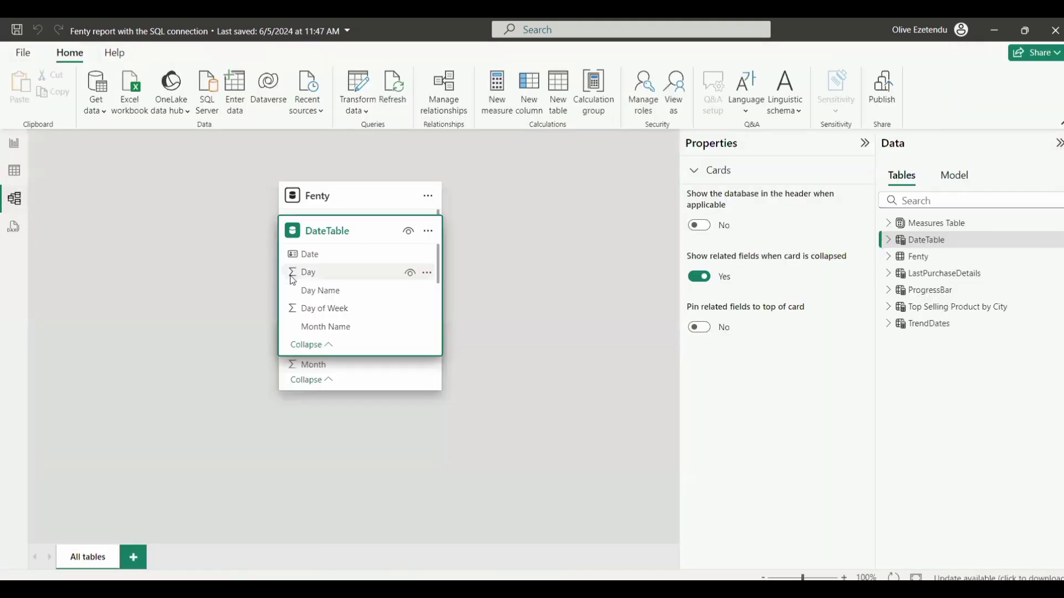
left_click_drag(354, 222, 167, 231)
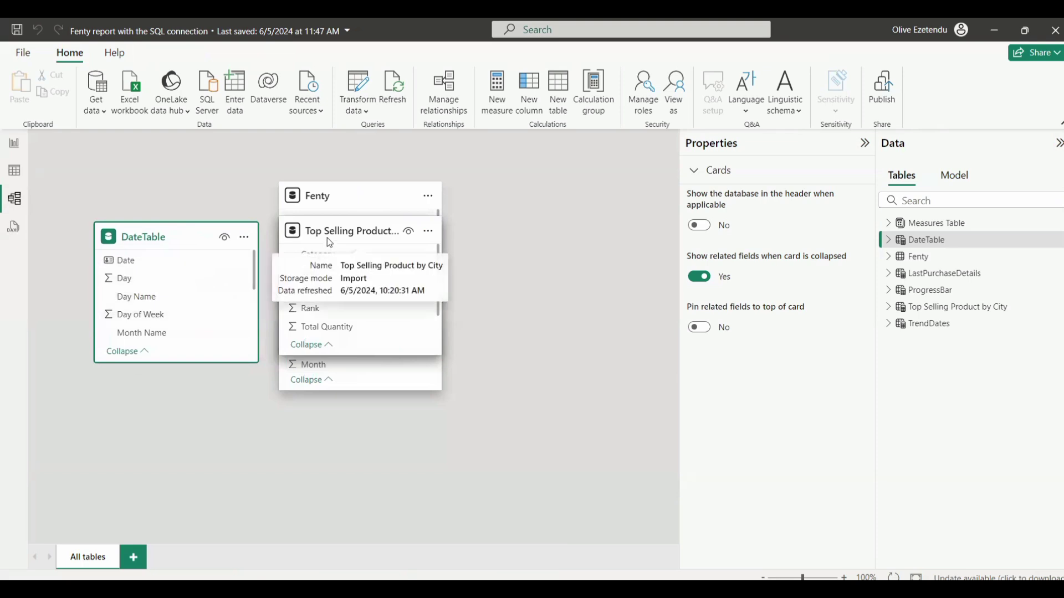
left_click_drag(336, 230, 175, 414)
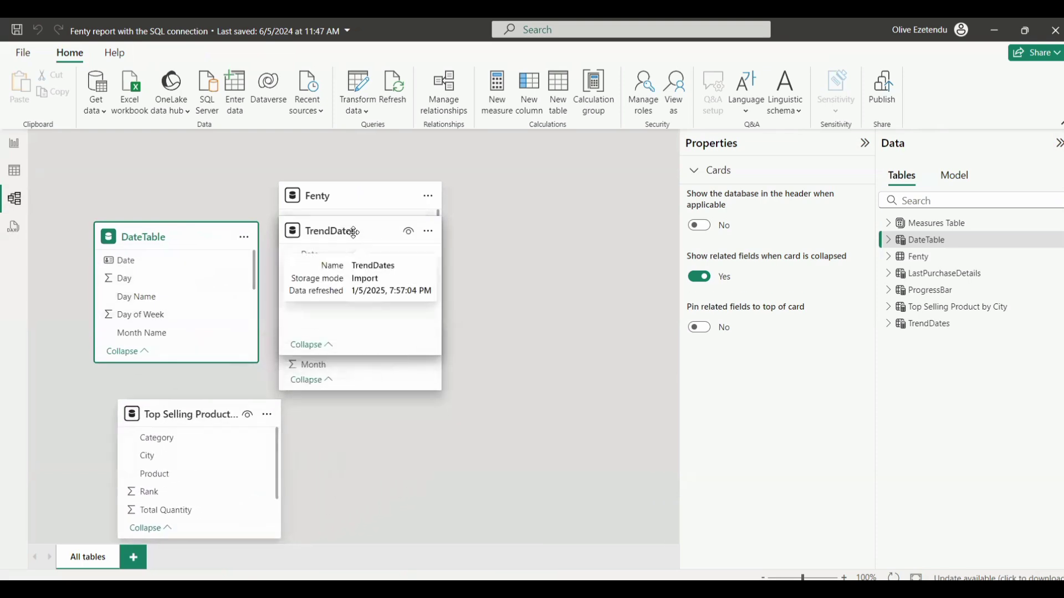
left_click_drag(354, 232, 563, 234)
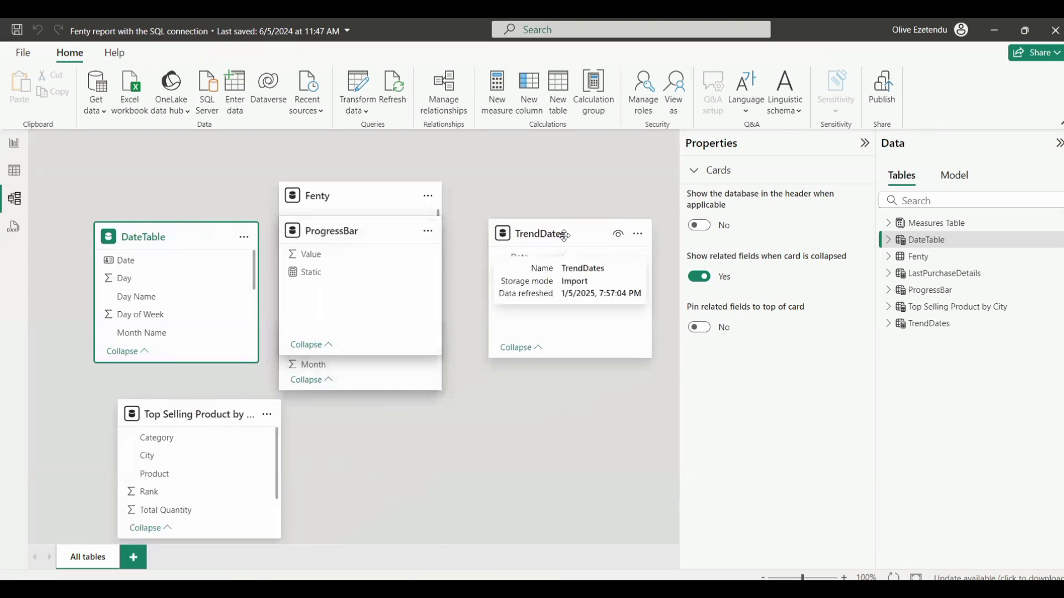
left_click_drag(357, 230, 564, 374)
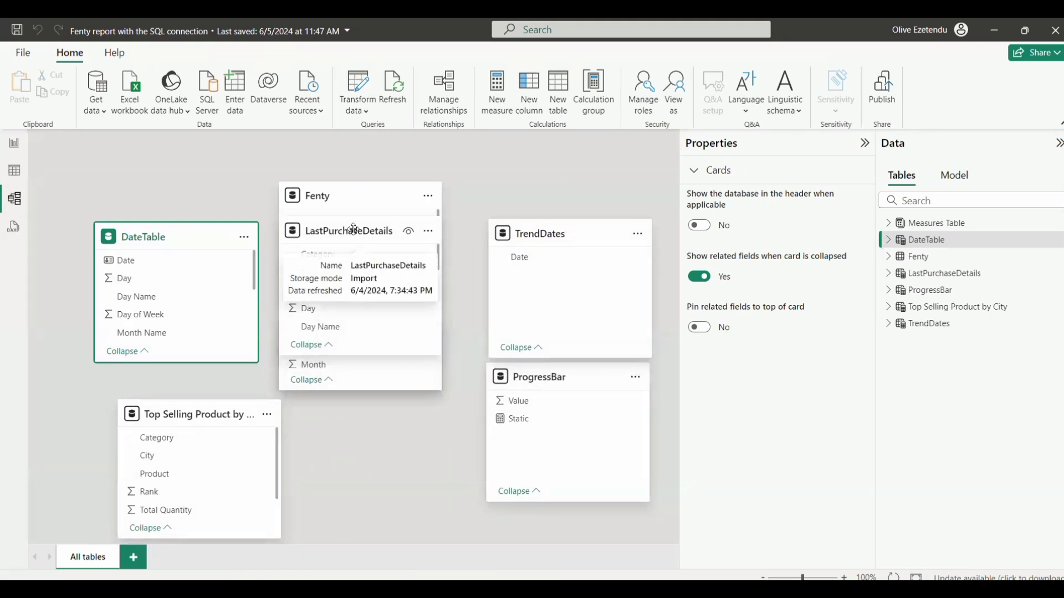
left_click_drag(354, 232, 418, 436)
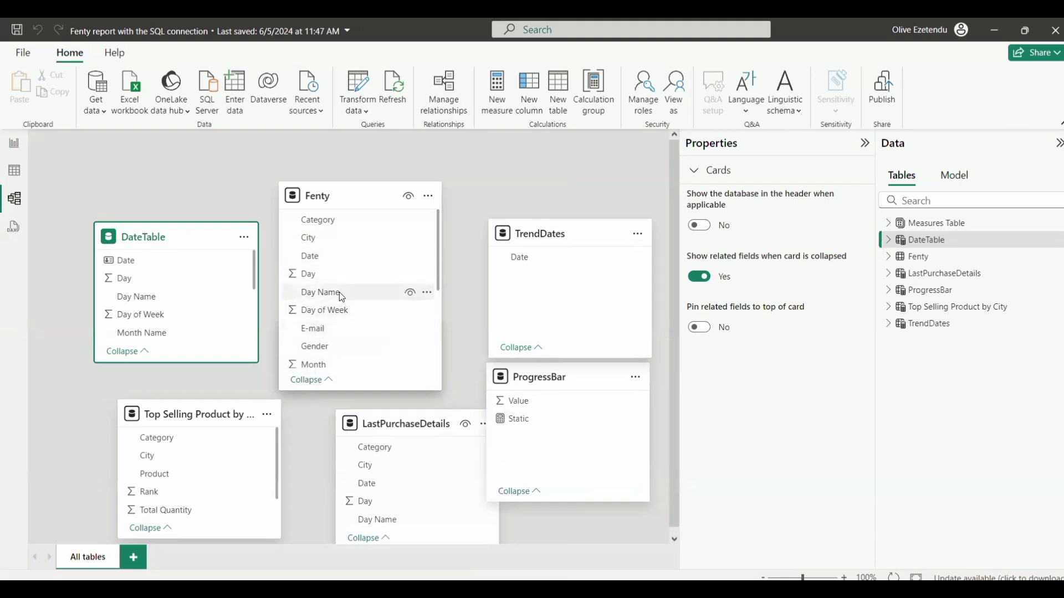
scroll(342, 298, "down", 3)
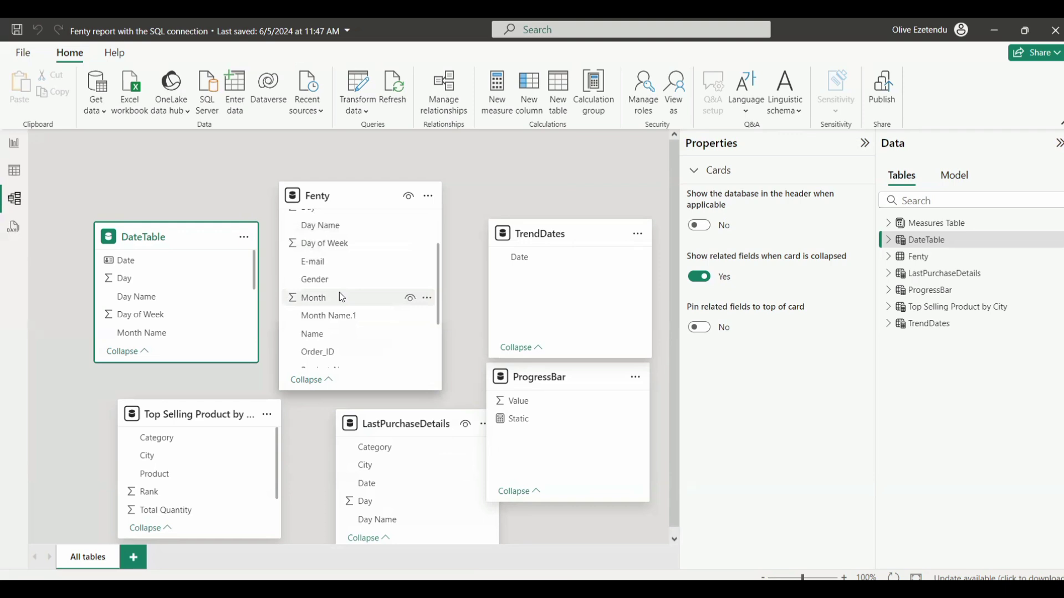
- Try to relate the Date column of LastPurchaseDetails to DateTable's Date column in the model diagram, leaving the new relationship unsaved
scroll(342, 297, "down", 5)
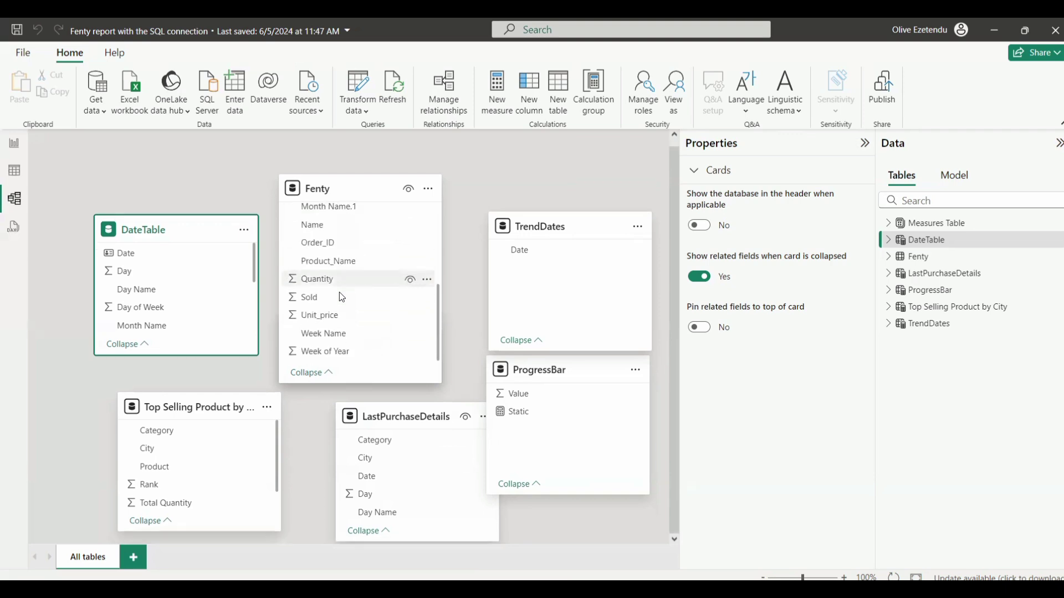
scroll(342, 298, "up", 3)
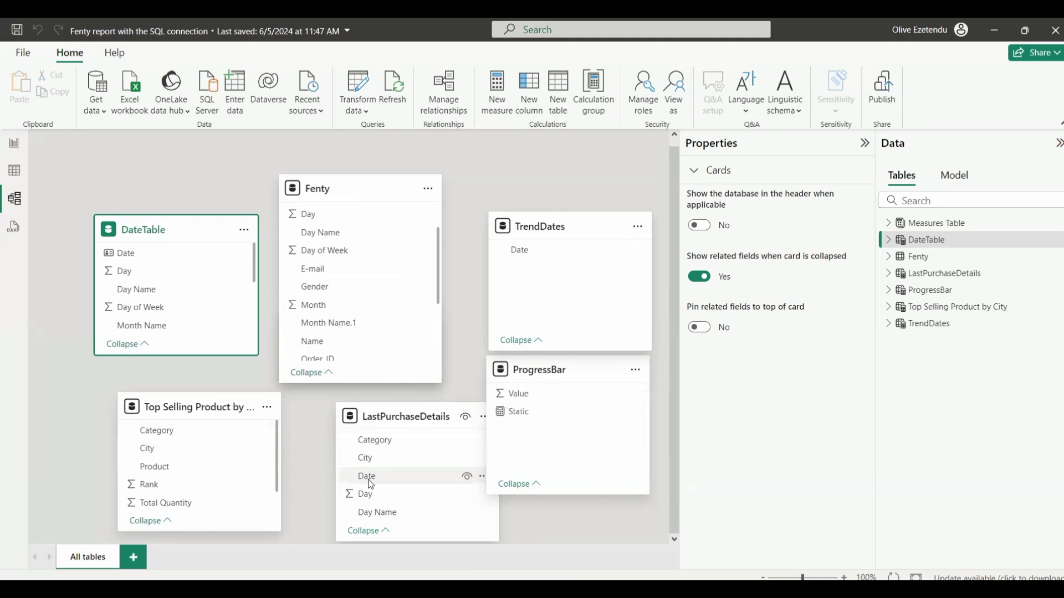
left_click_drag(371, 484, 136, 265)
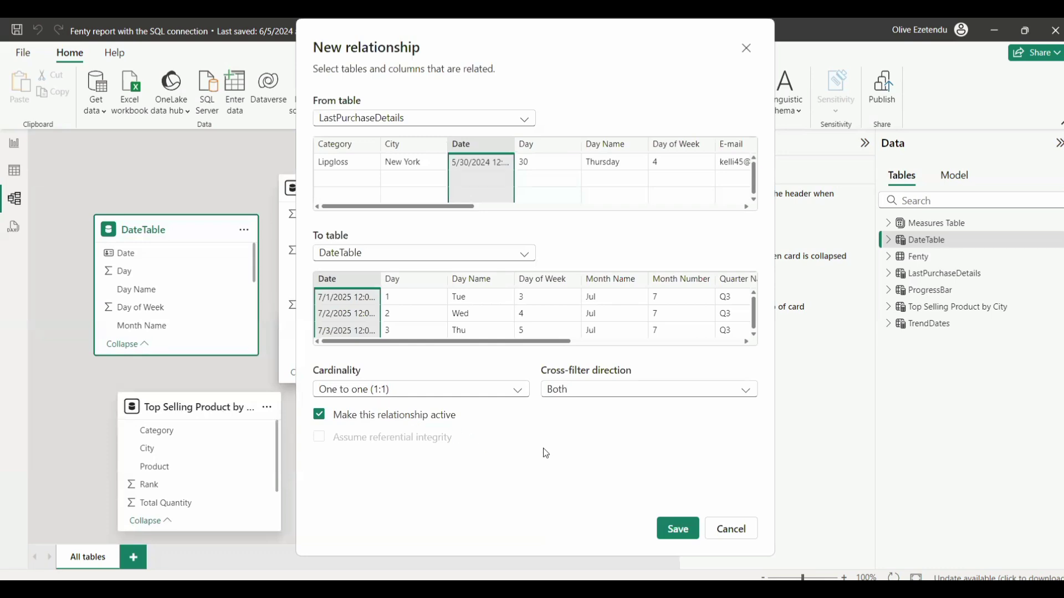
left_click(732, 529)
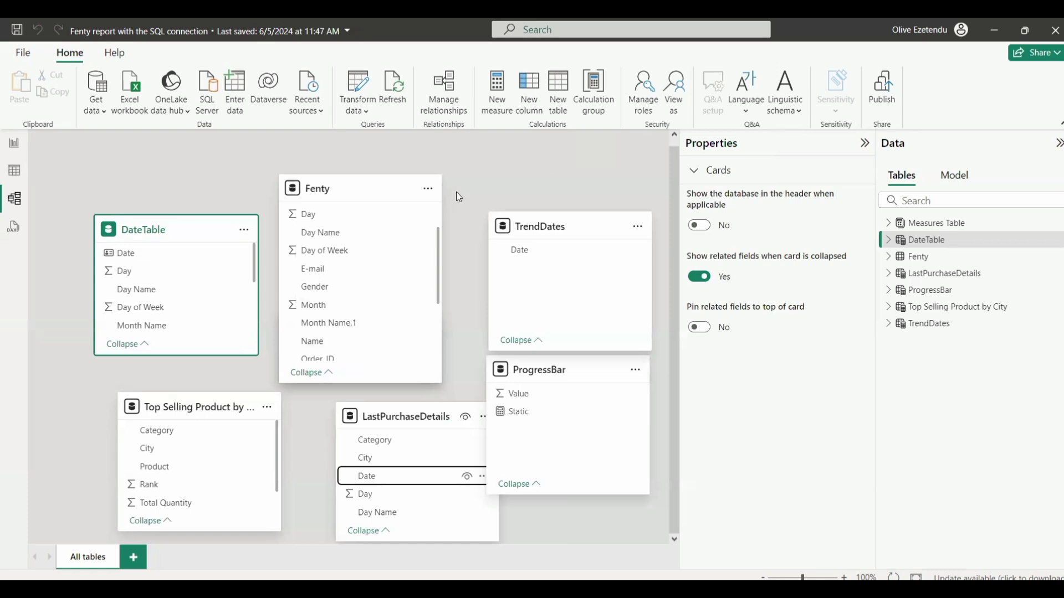
left_click(508, 179)
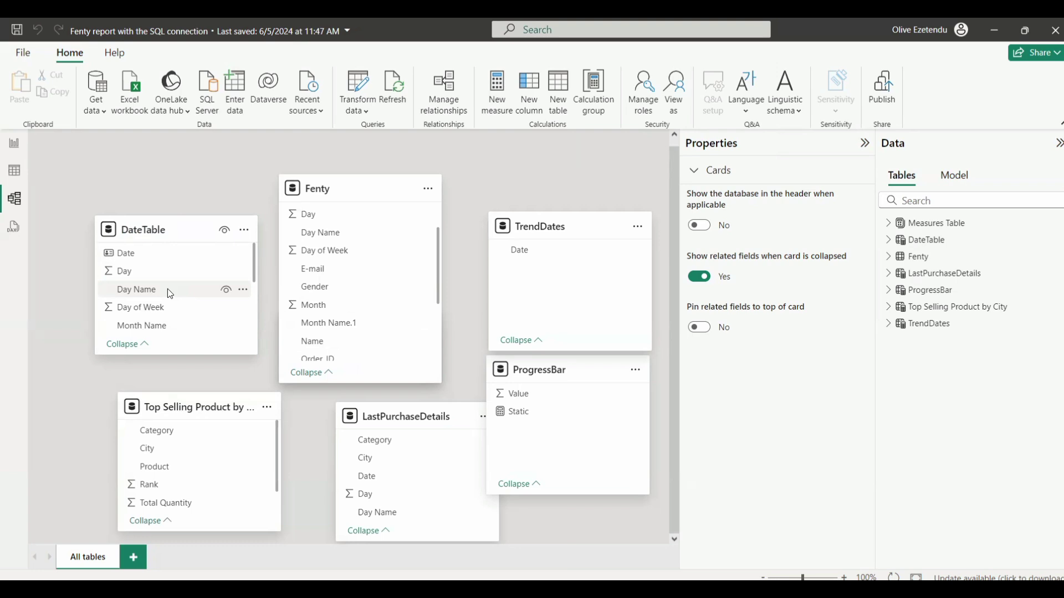
- Expand DateTable's field list in the report view and display the table's rows in the table view
left_click(12, 144)
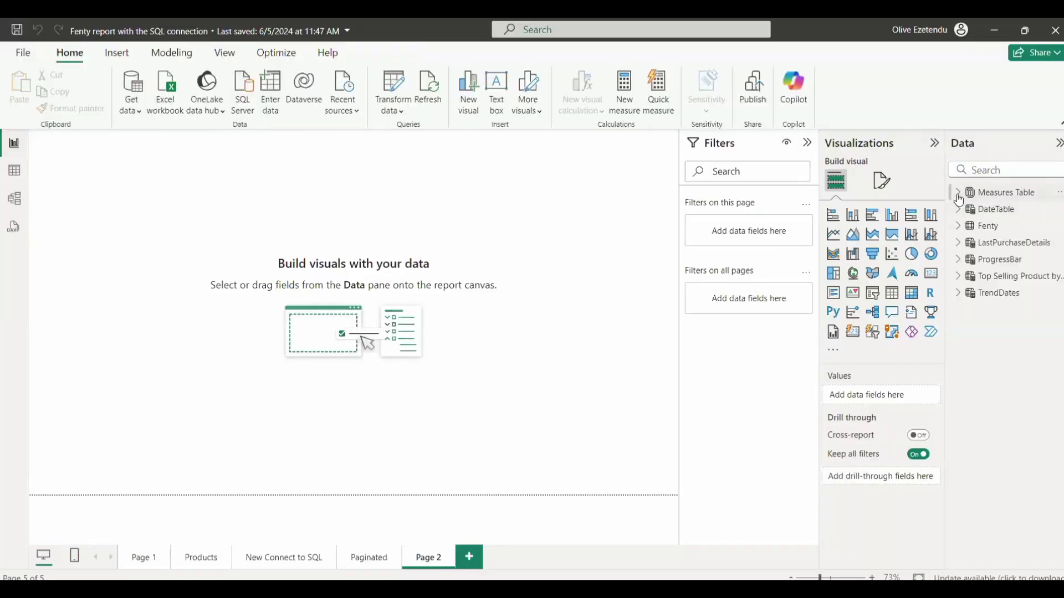
left_click(959, 212)
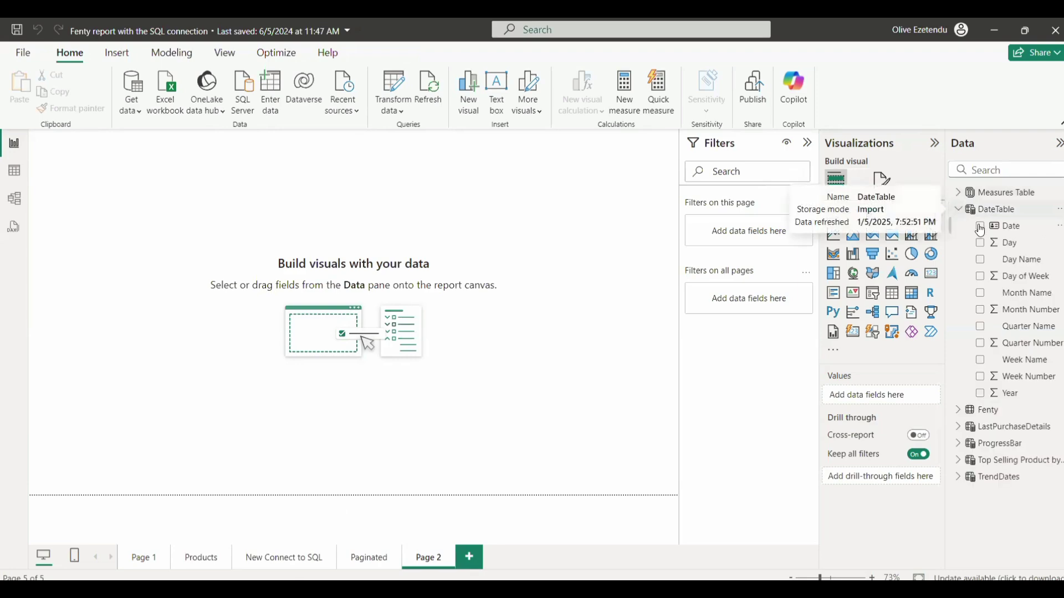
left_click(13, 172)
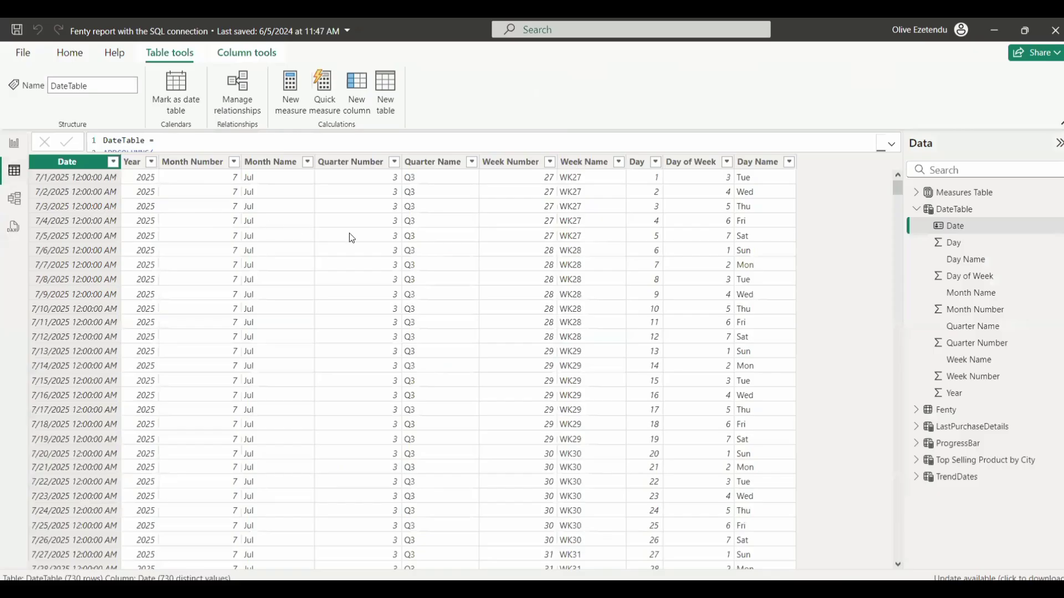